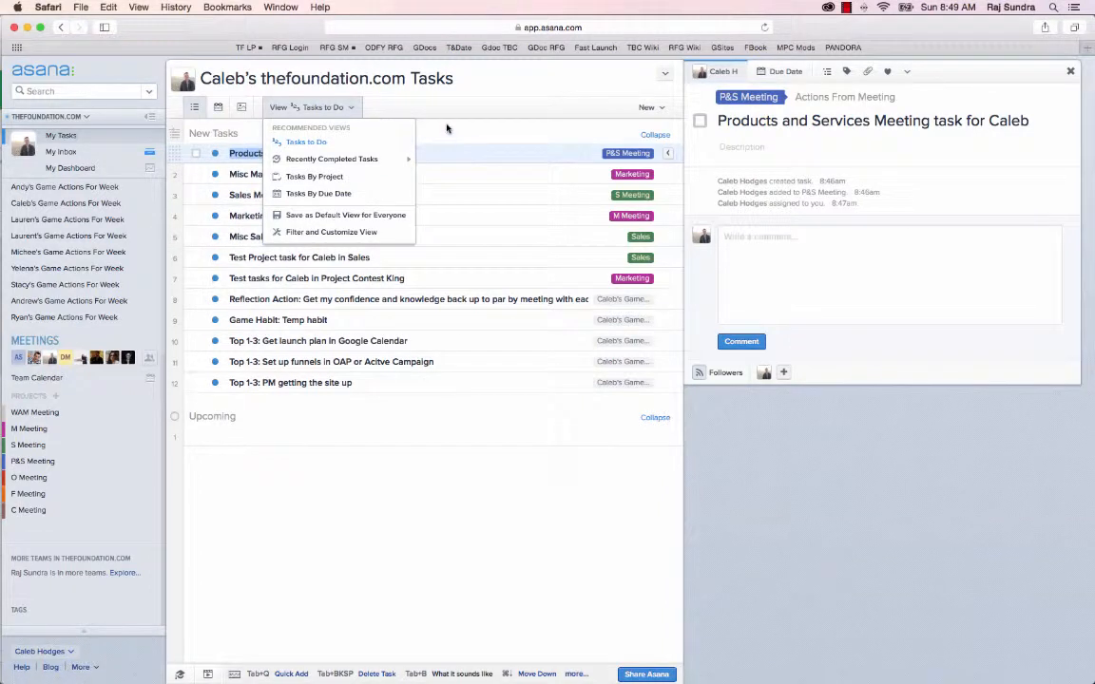
Mark the Sales Meeting task for Caleb for Today in the Tasks to Do view.
left_click(315, 142)
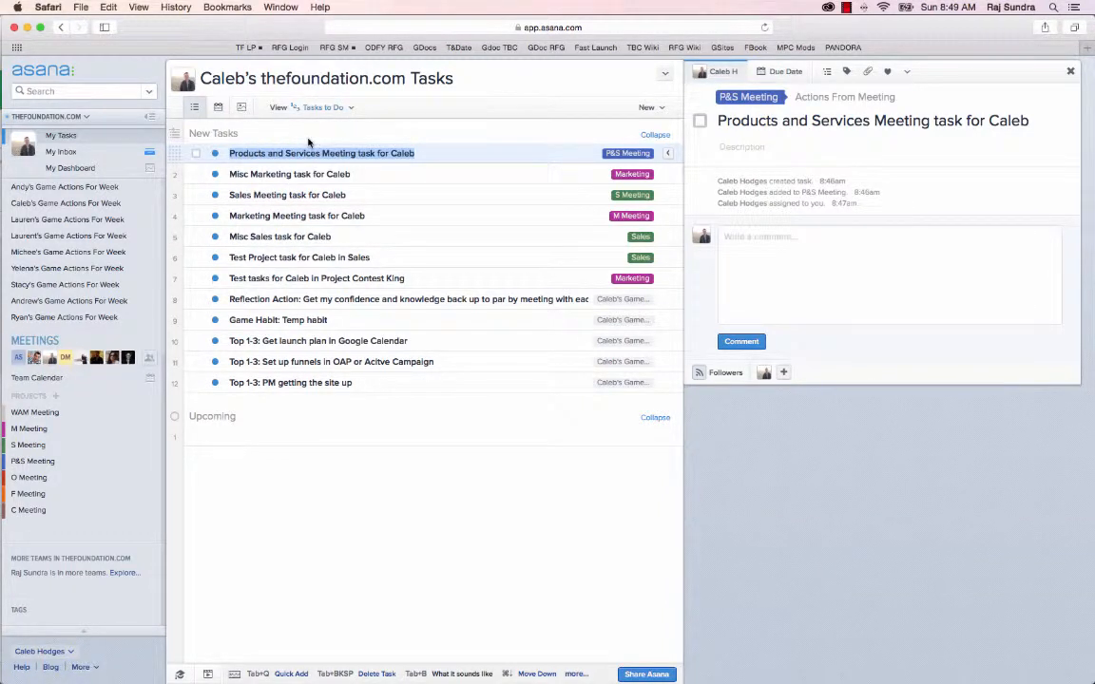
mouse_move(213, 139)
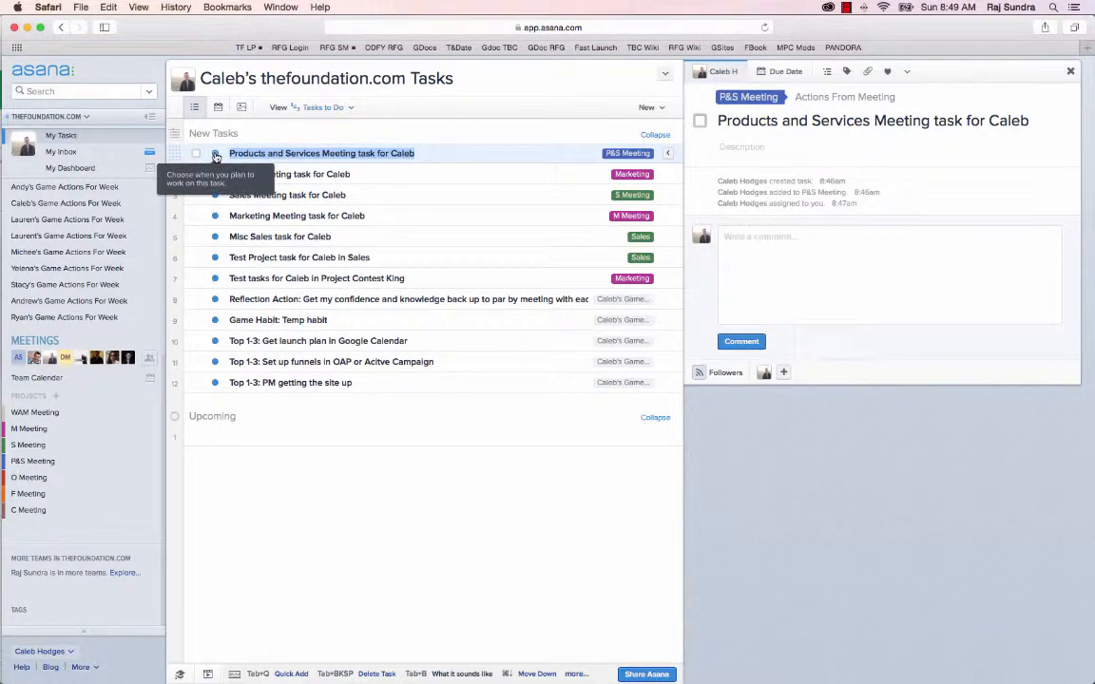
left_click(216, 156)
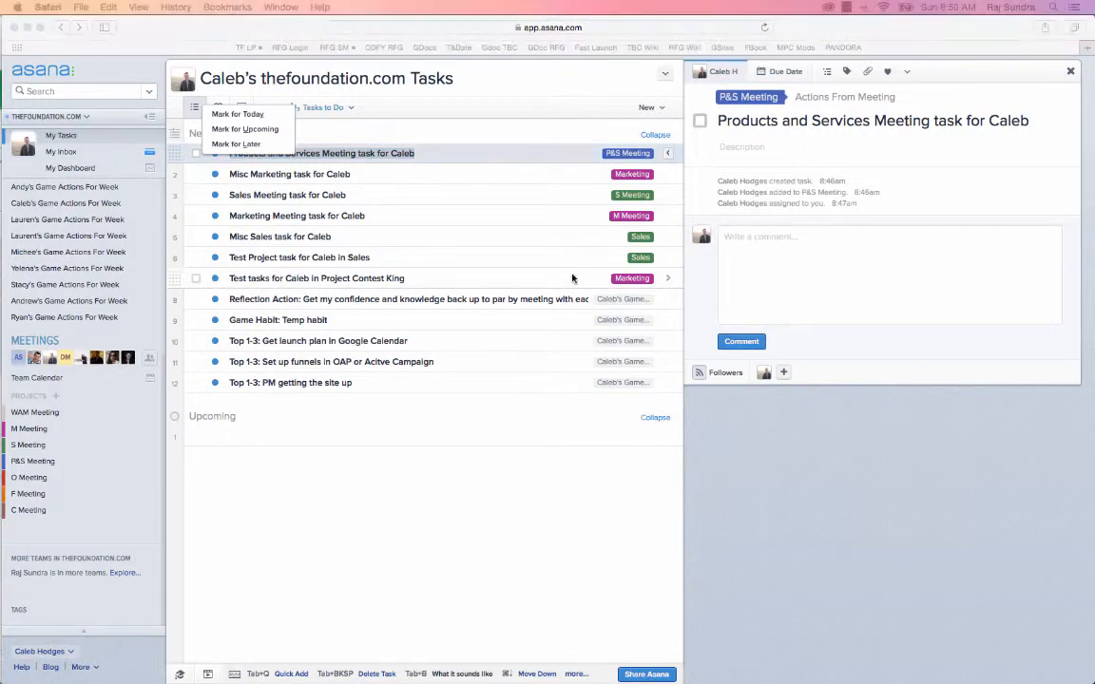
left_click(384, 592)
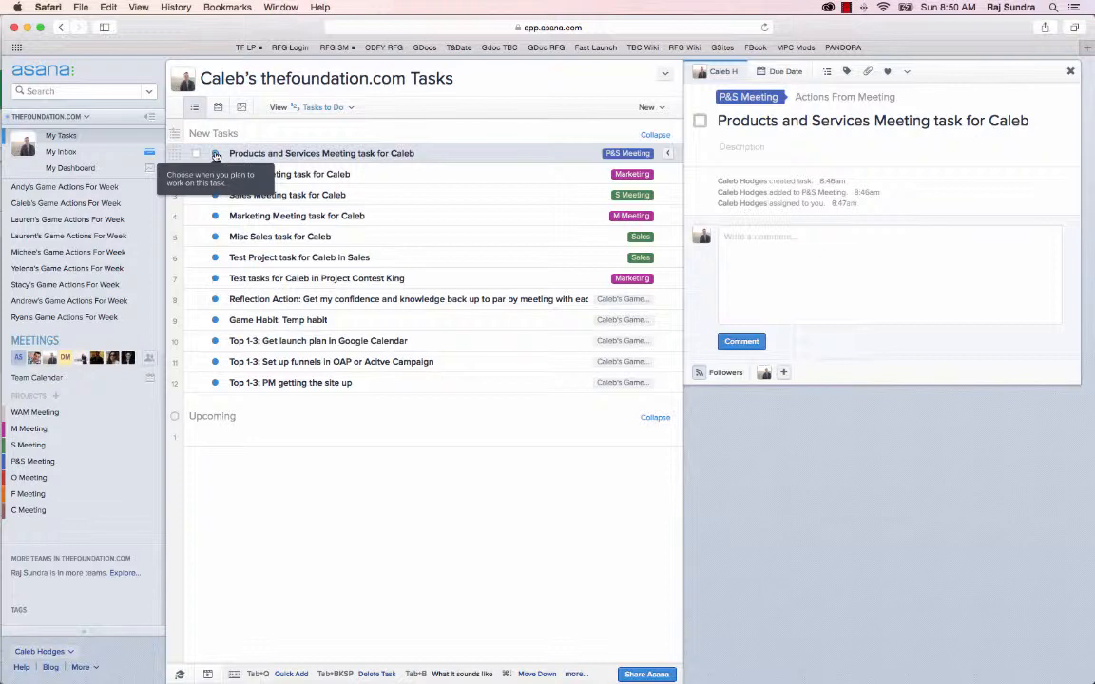
left_click(216, 156)
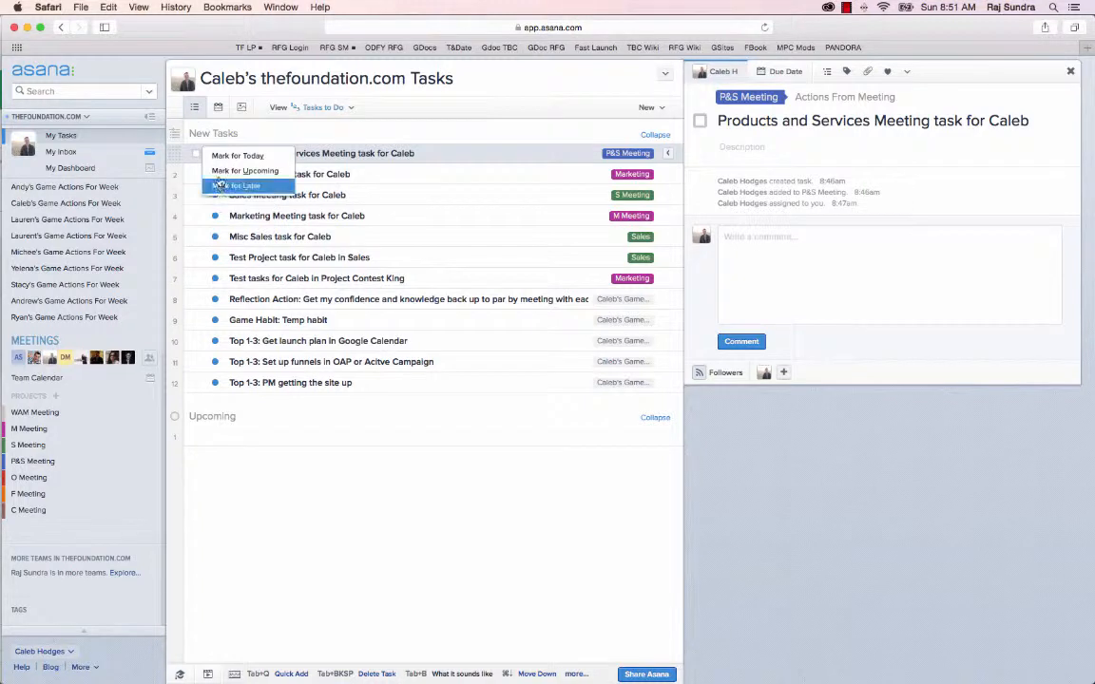
left_click(217, 152)
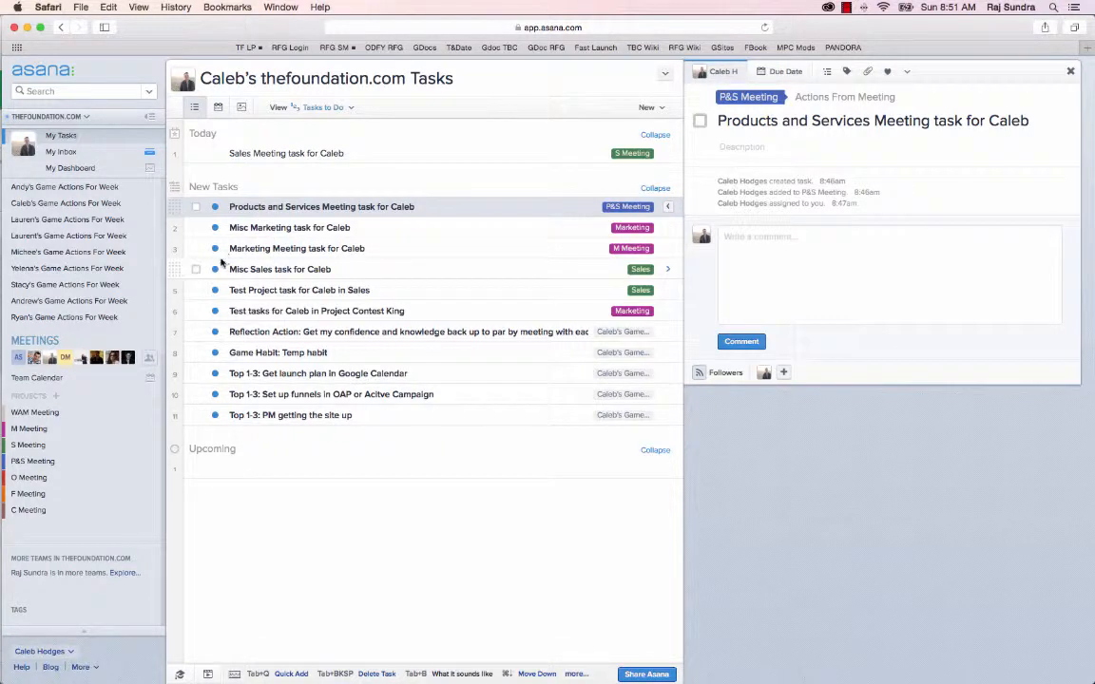
Mark the Marketing Meeting task for Caleb for Today.
mouse_move(217, 253)
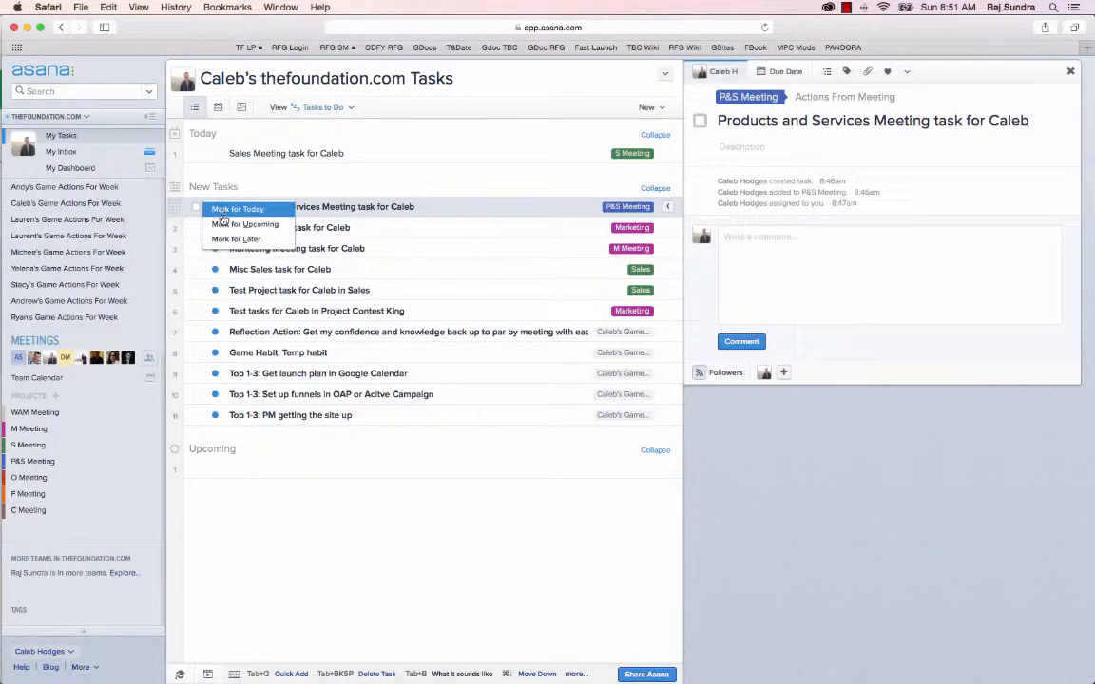
left_click(328, 247)
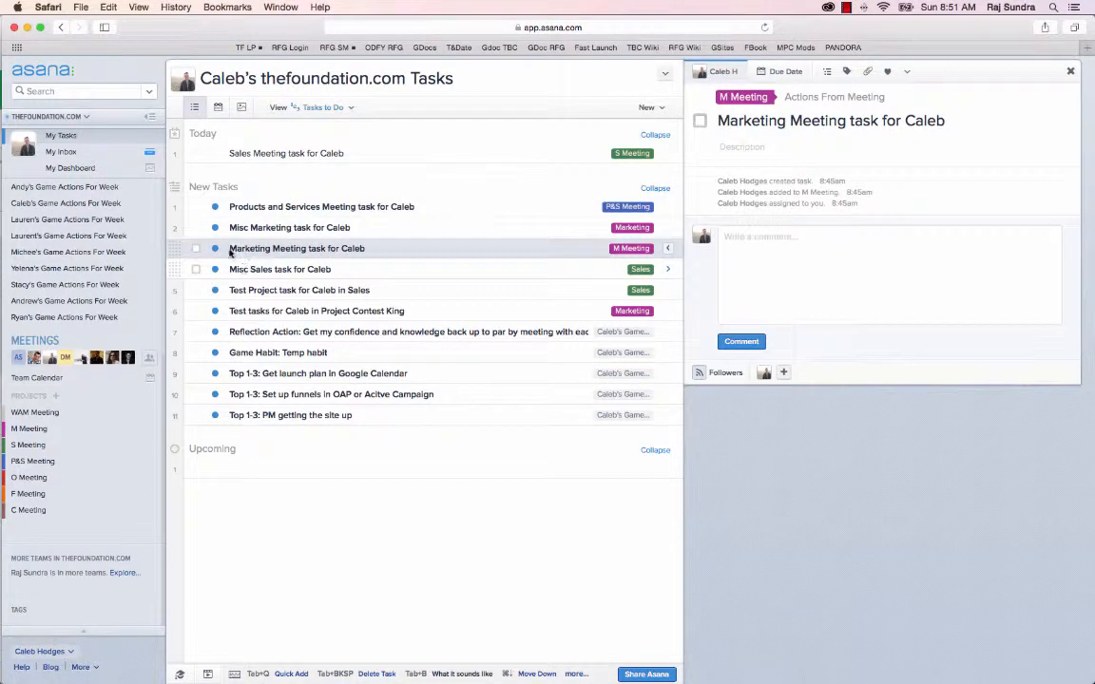
mouse_move(215, 247)
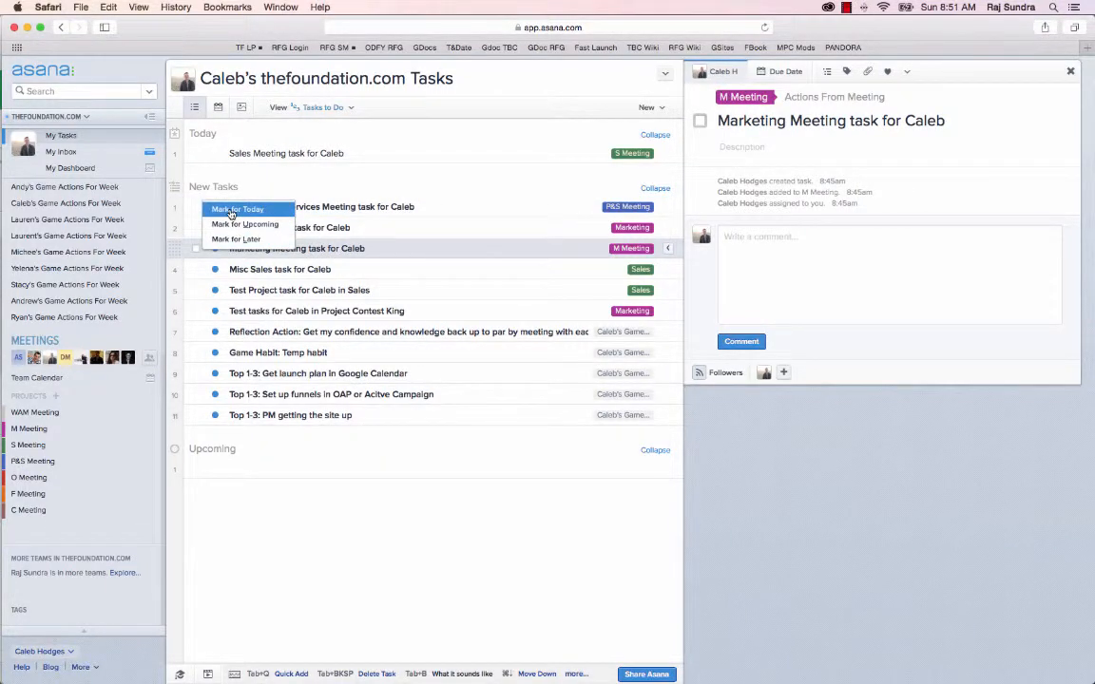
left_click(231, 210)
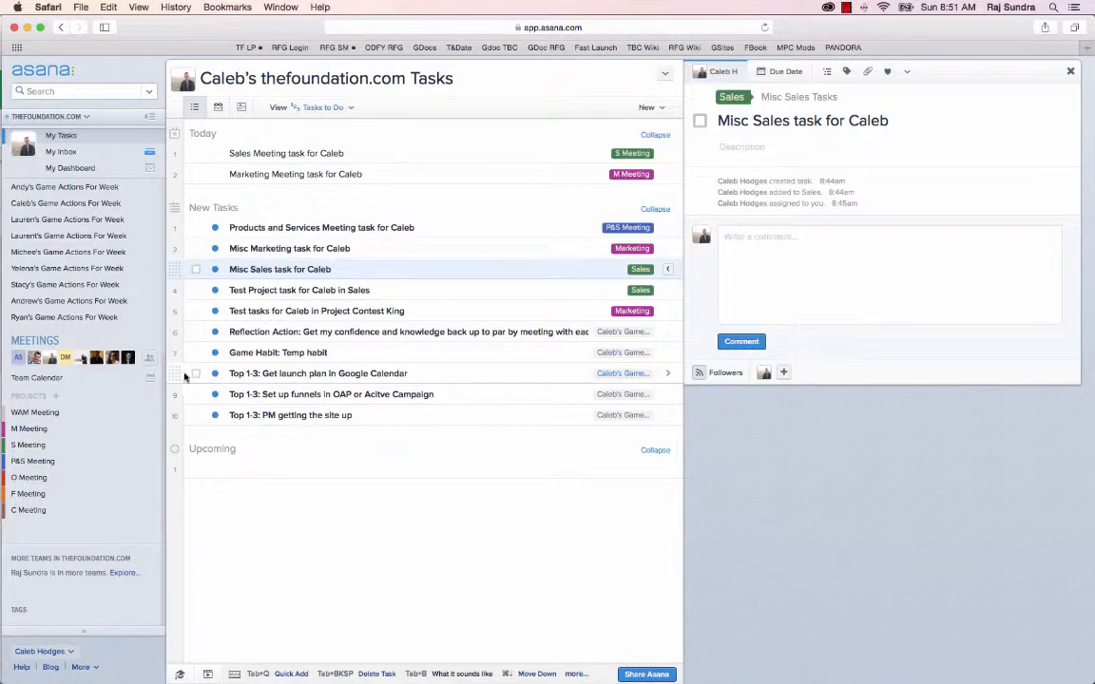
Move the Google Calendar launch plan task and the Reflection Action task into the Today section.
left_click(216, 378)
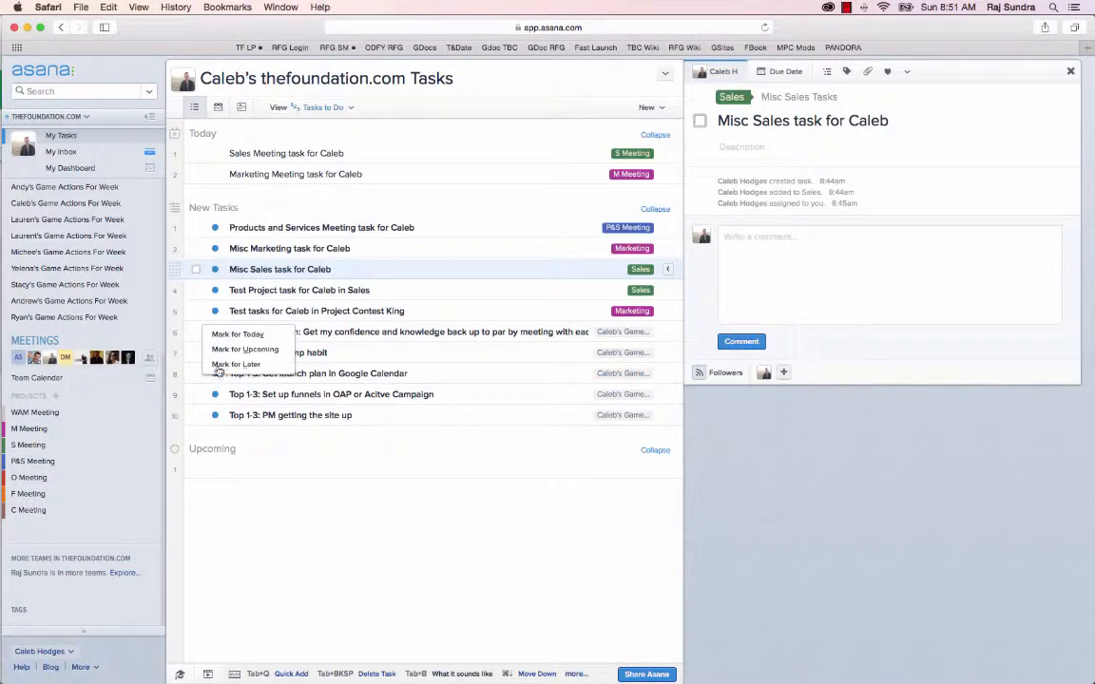
left_click(228, 338)
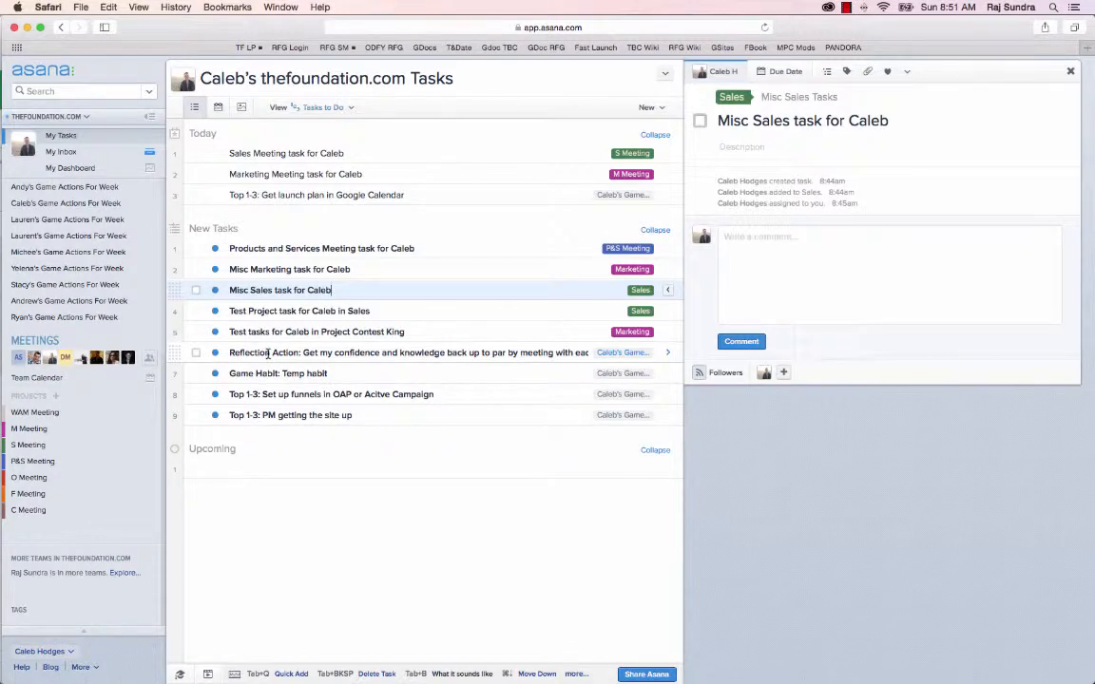
left_click(175, 354)
left_click_drag(175, 354, 180, 203)
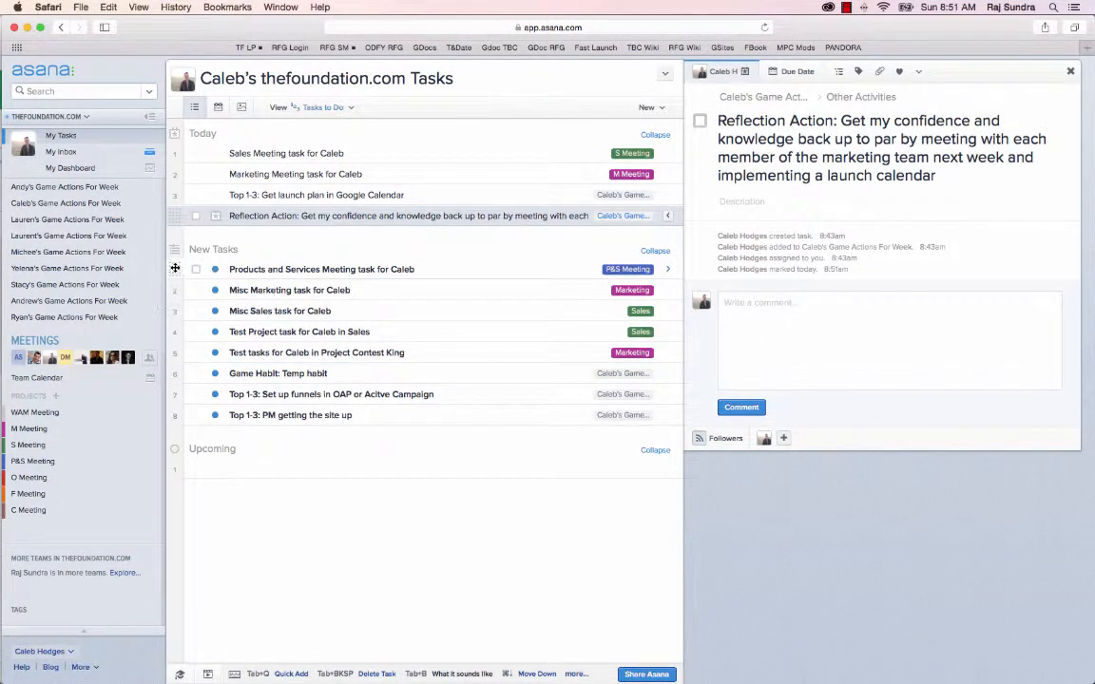
Mark the Misc Marketing task for Caleb and the Test Project task for Caleb in Sales for Upcoming.
left_click(176, 269)
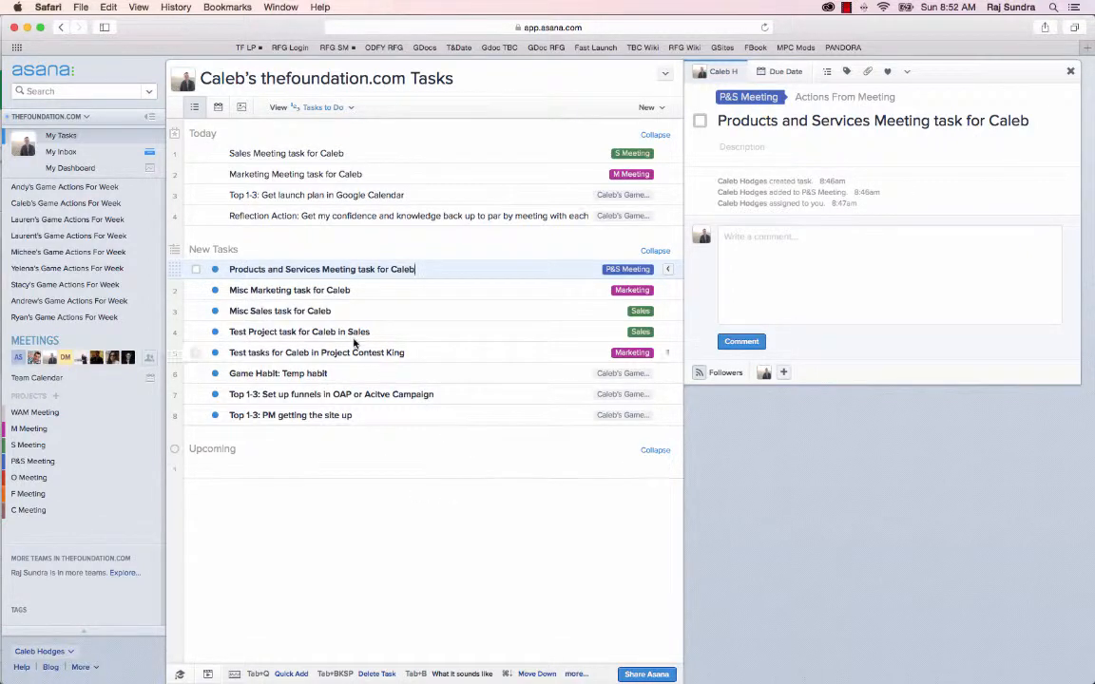
left_click(216, 271)
left_click(227, 267)
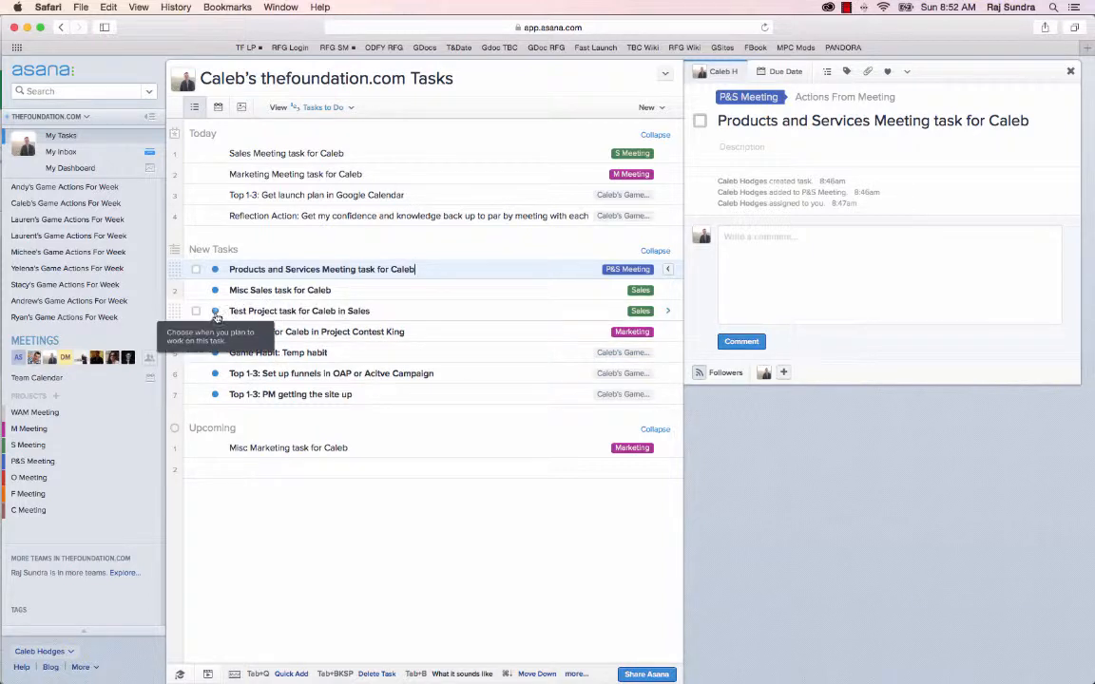
left_click(215, 314)
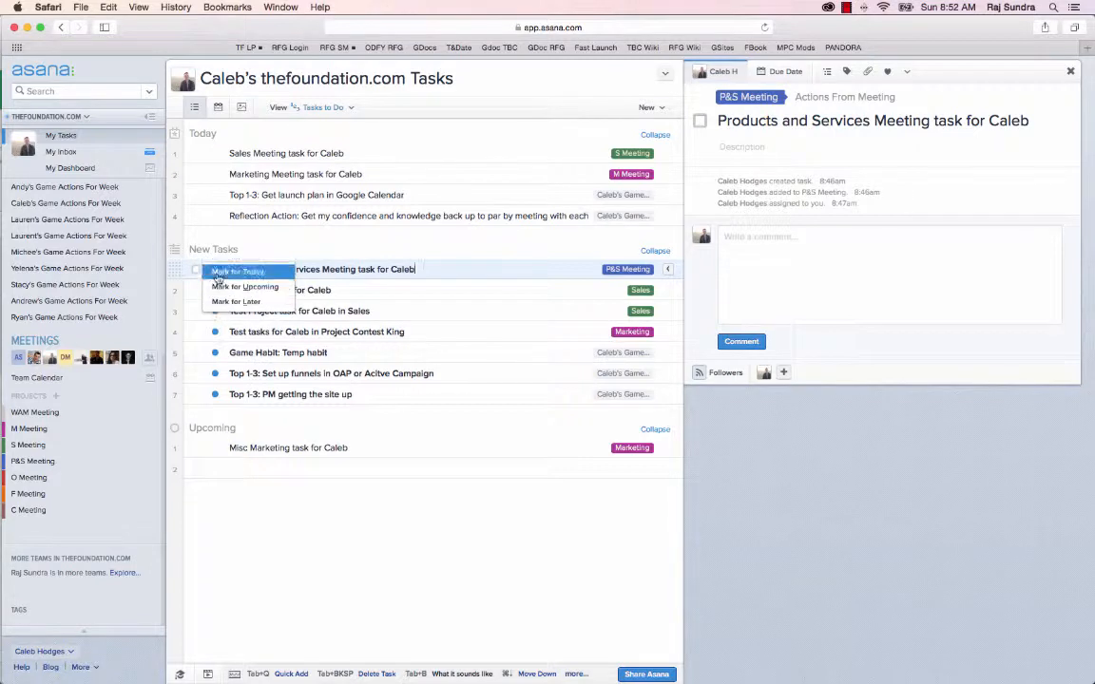
left_click(218, 287)
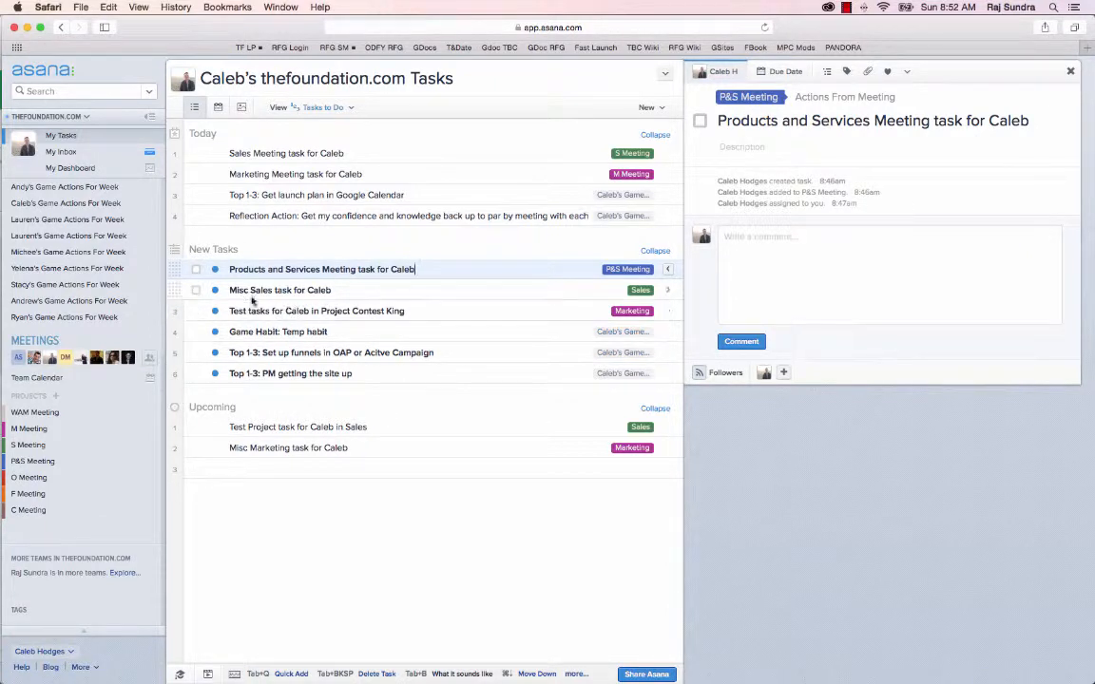
Mark the Misc Sales task for Caleb and the Project Contest King test task for Later.
left_click(216, 291)
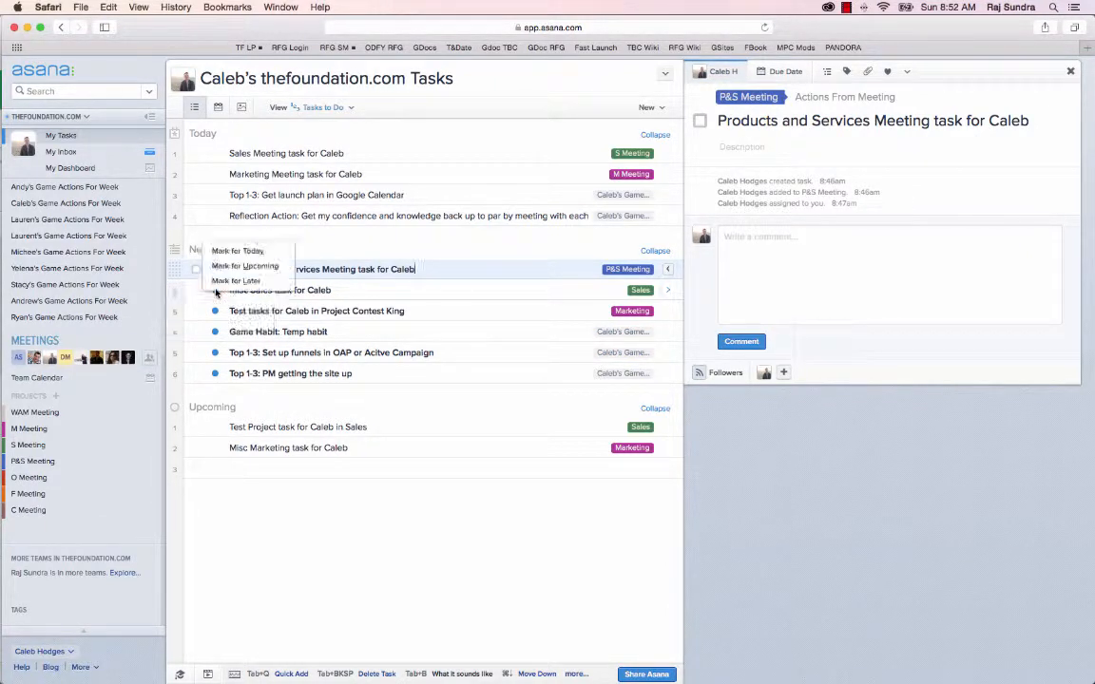
left_click(221, 281)
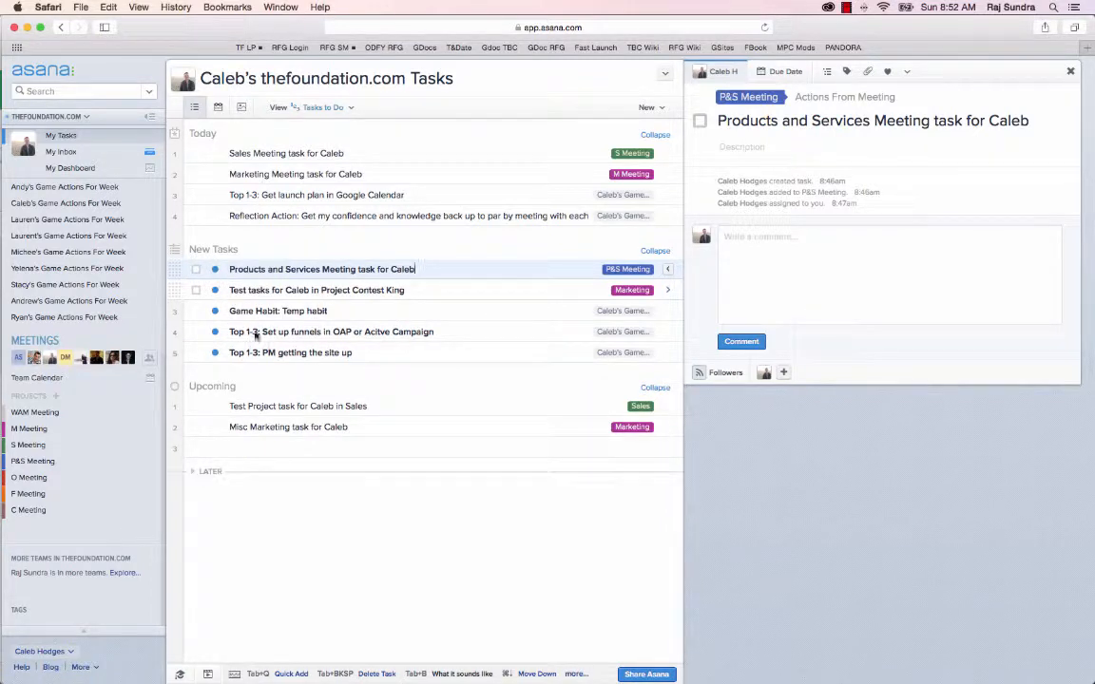
left_click(216, 292)
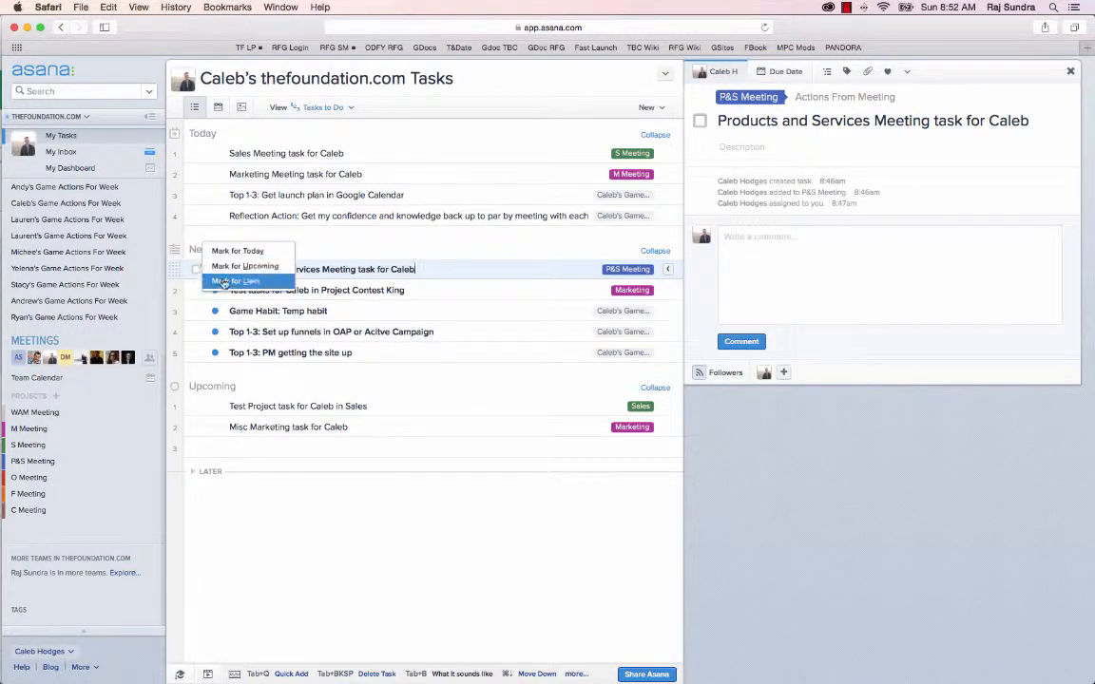
left_click(223, 281)
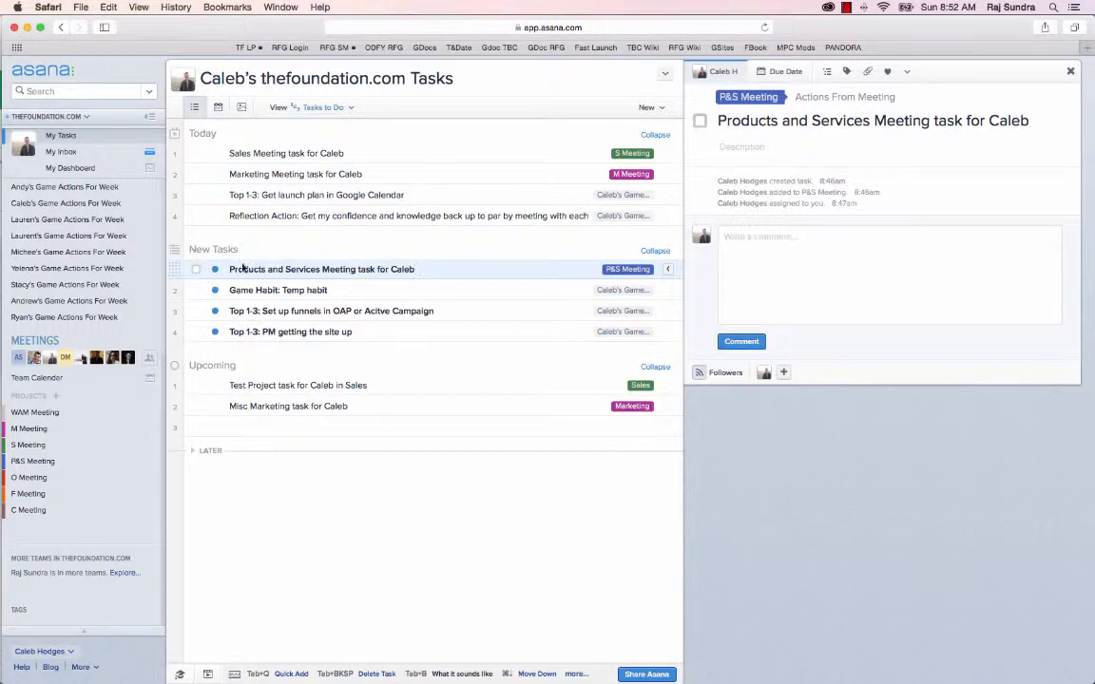
Mark the OAP or Acitve Campaign funnels task for Upcoming and show the hidden task under Marketing - Foundation.
left_click(215, 311)
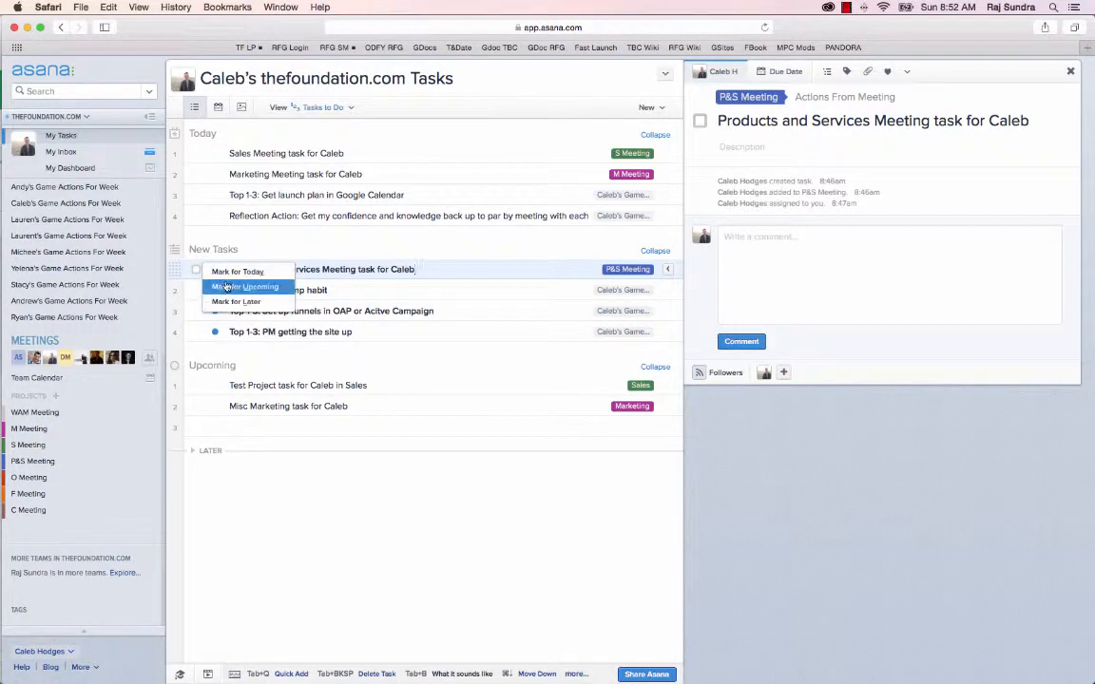
left_click(225, 286)
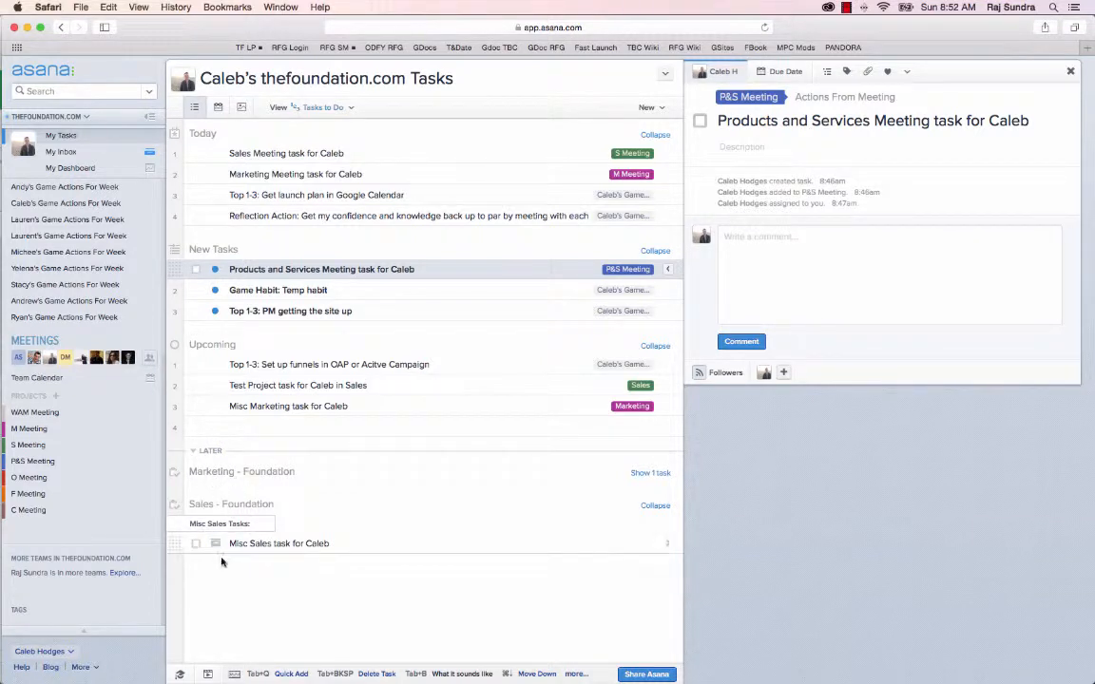
left_click(657, 474)
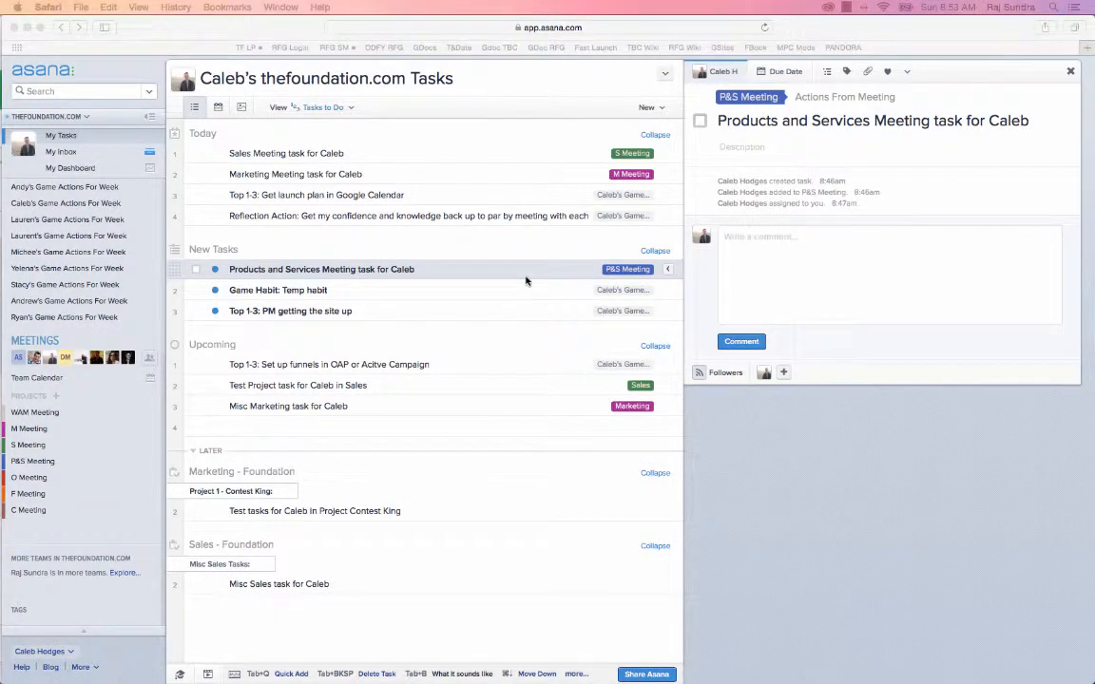
Open the Marketing Meeting task for Caleb's details and examine its due date and subtask options.
left_click(301, 174)
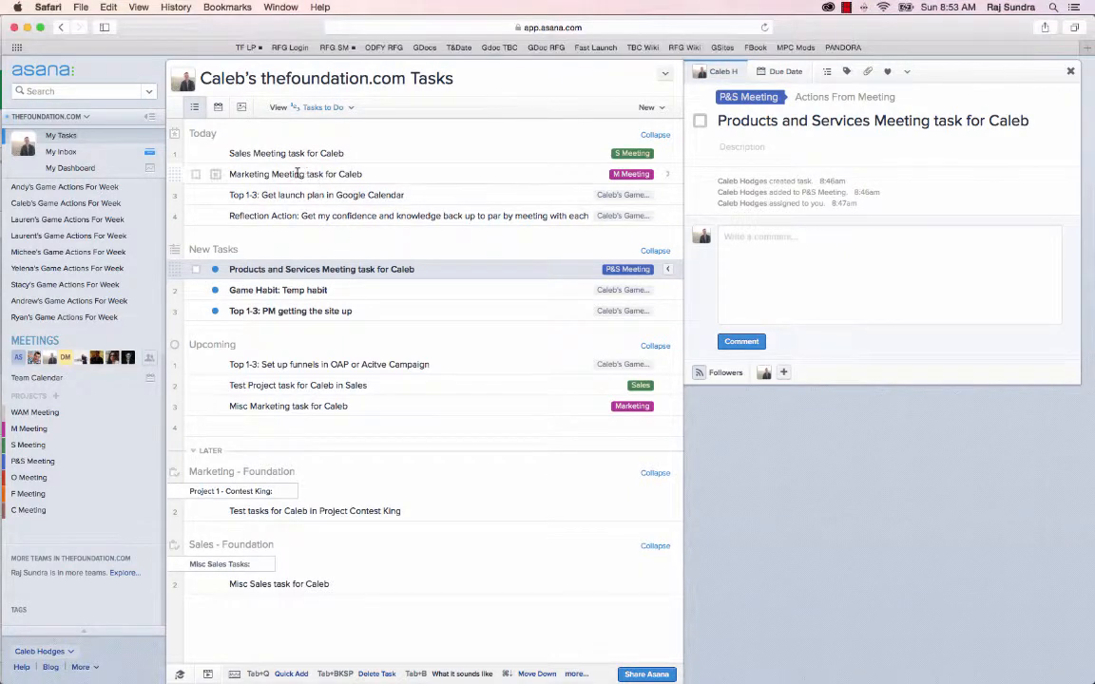
left_click(299, 174)
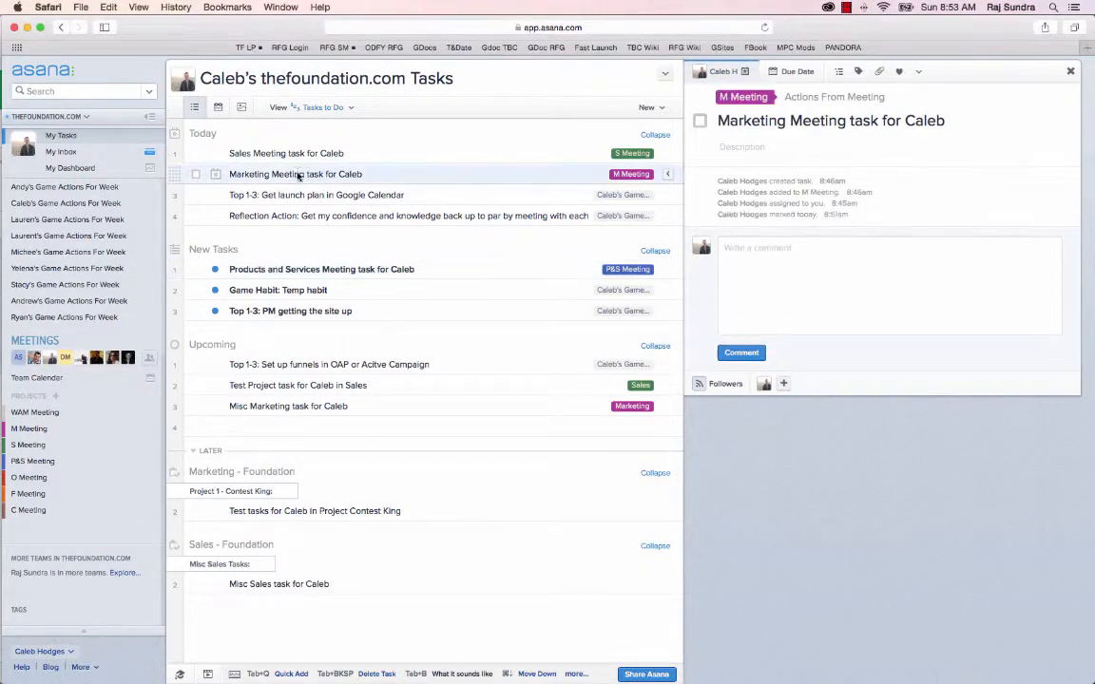
left_click(793, 71)
left_click(841, 73)
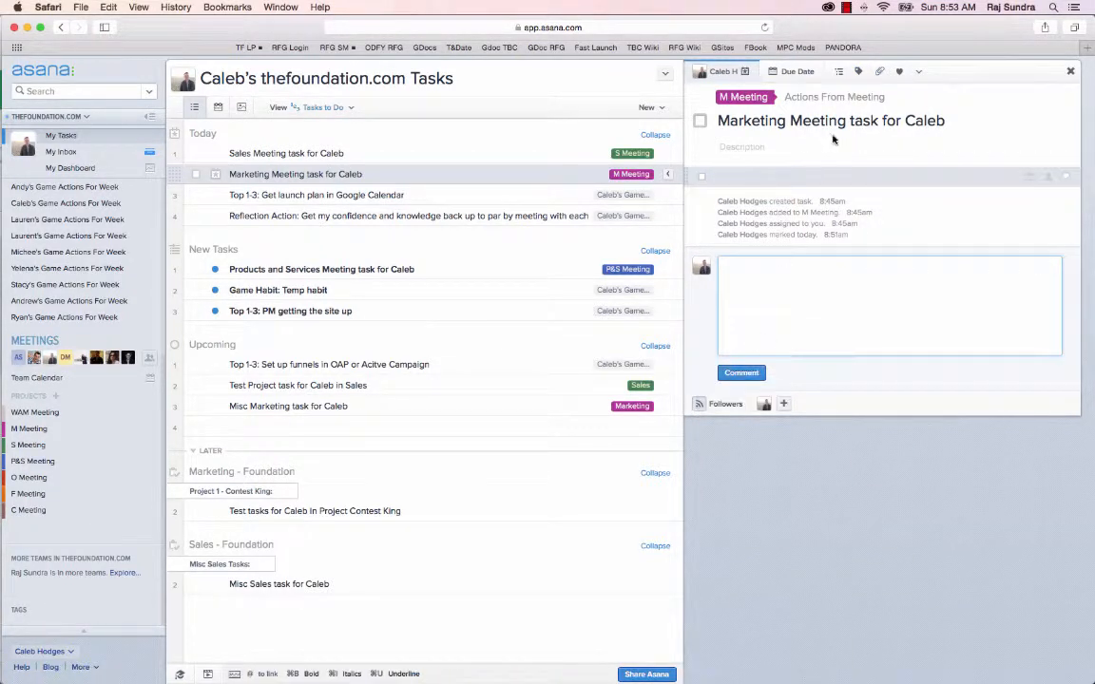
Set the Game Habit: Temp habit task's due date to January 26, 2015.
left_click(296, 295)
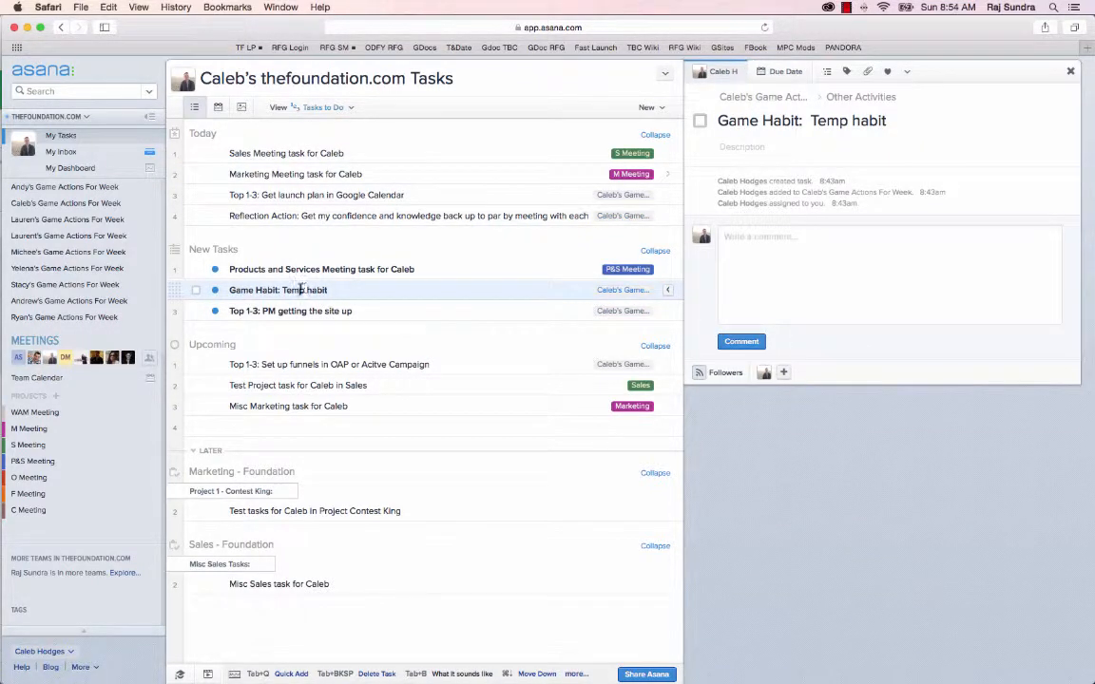
left_click(787, 71)
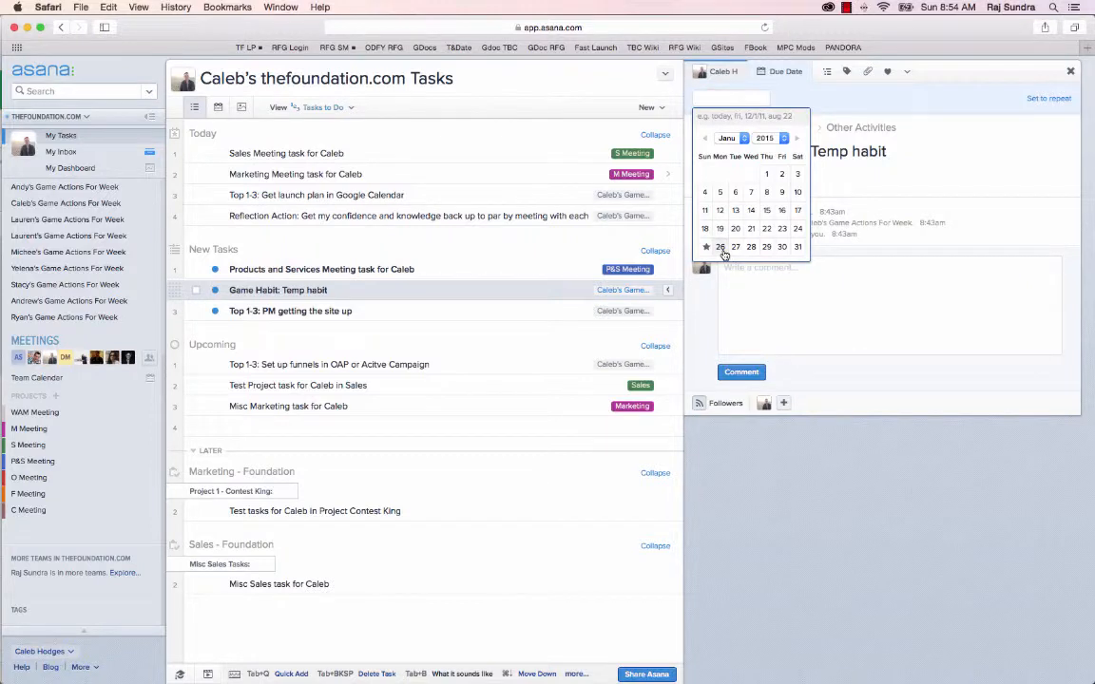
left_click(720, 246)
left_click(787, 76)
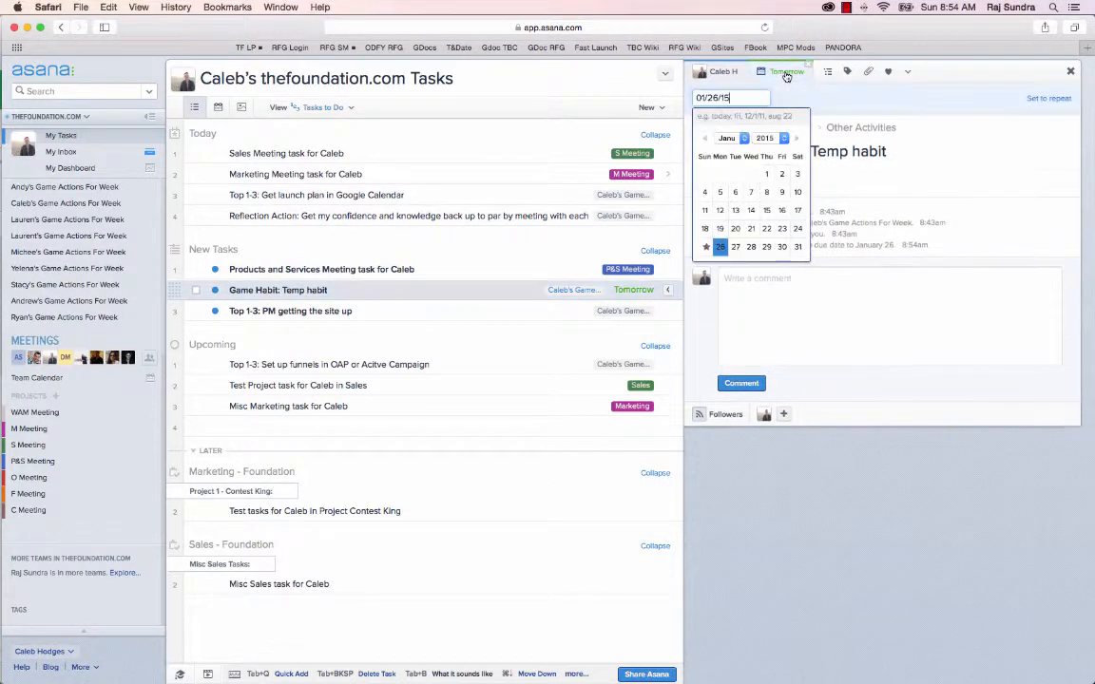
Make the Game Habit task repeat weekly every 1 week on Monday and close the task details.
left_click(1047, 100)
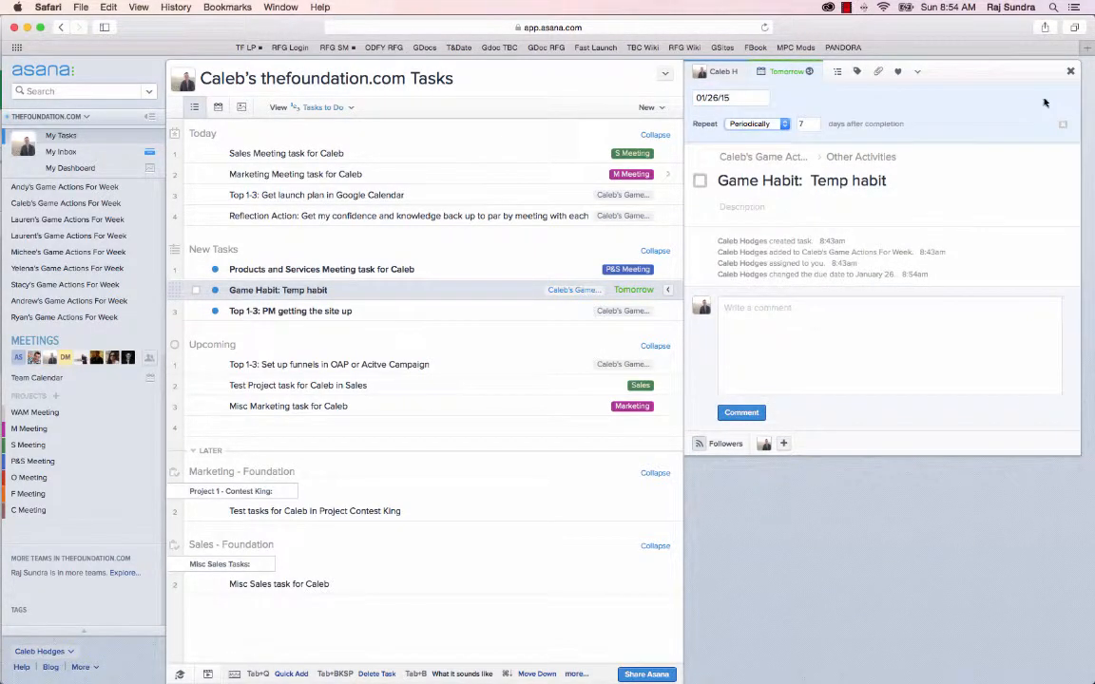
left_click(776, 125)
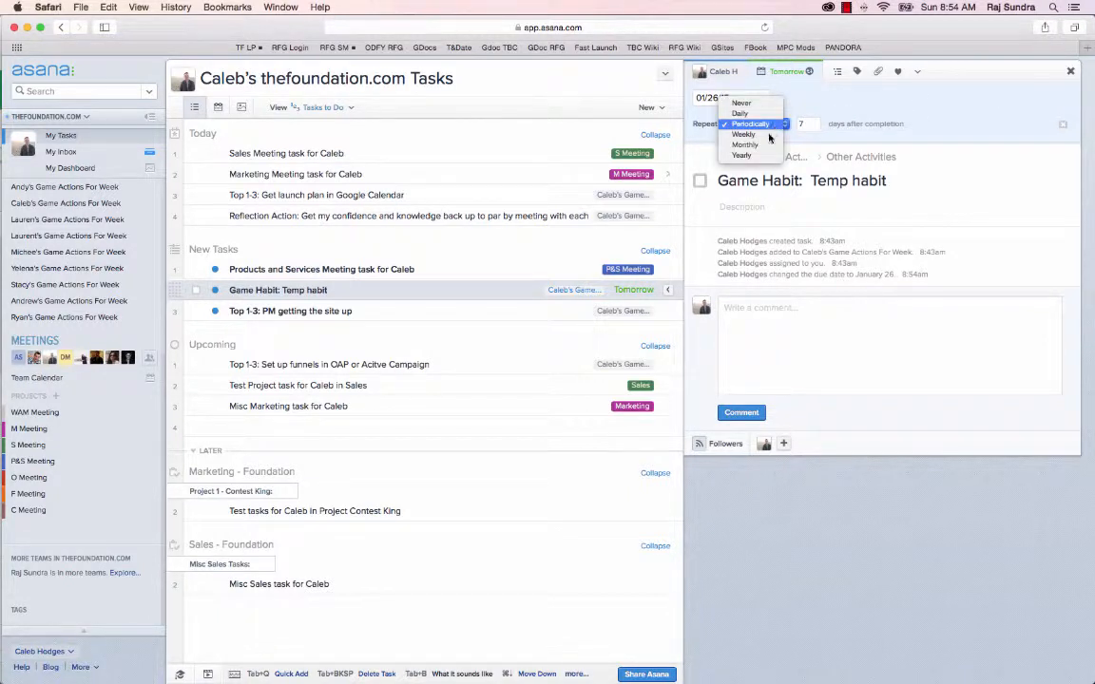
left_click(768, 135)
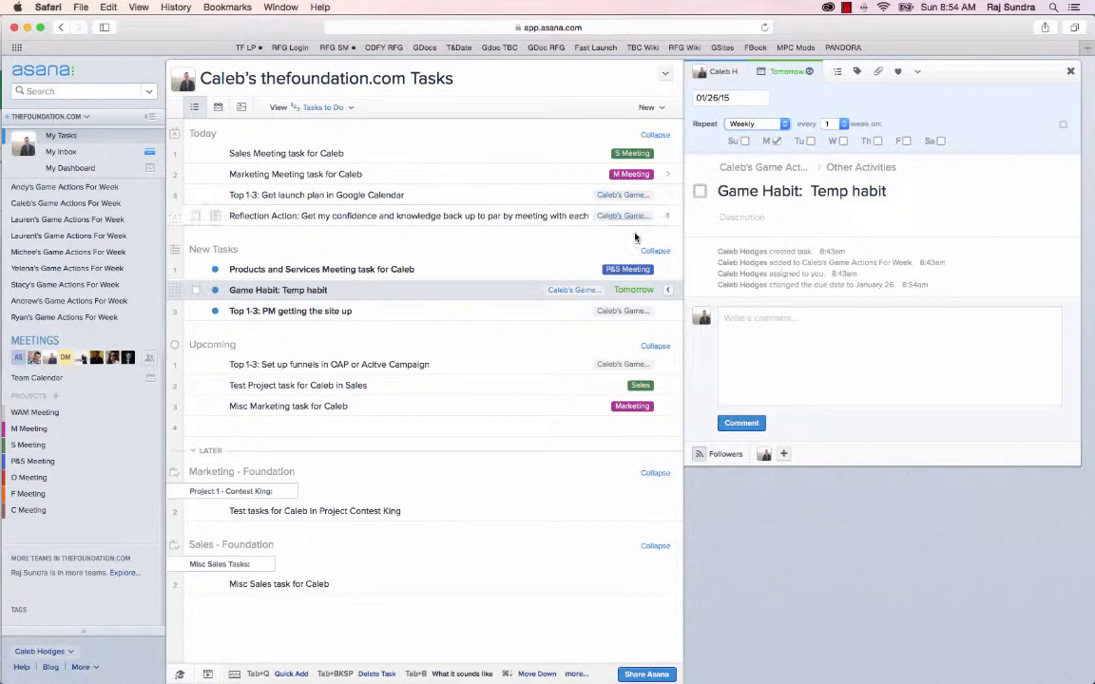
left_click(777, 142)
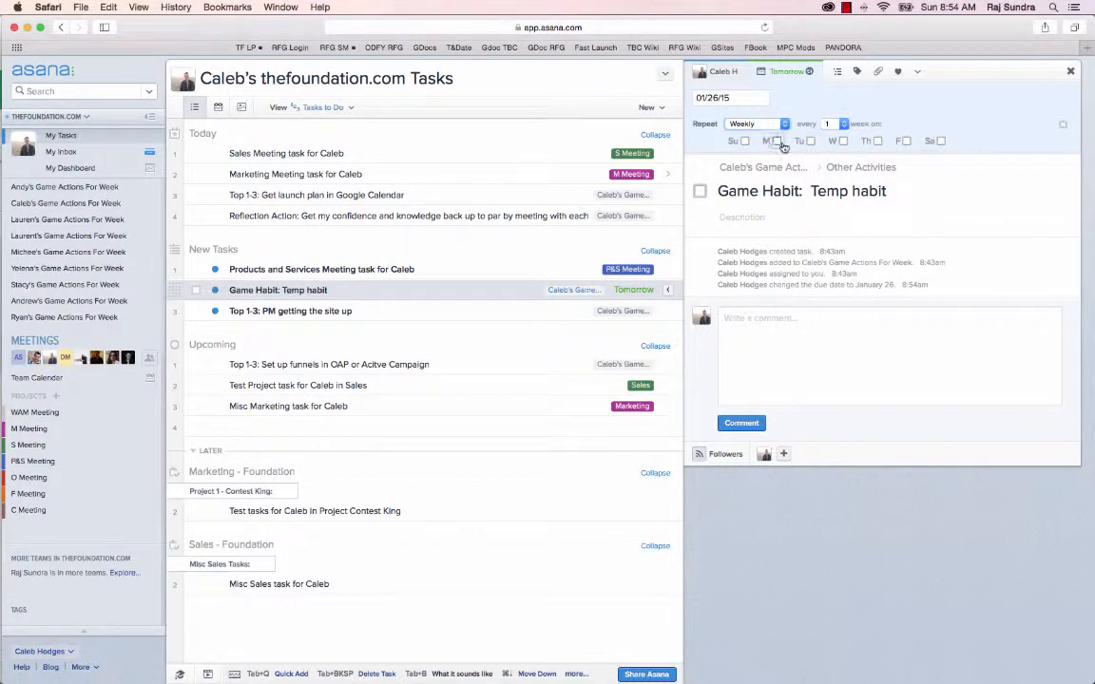
left_click(1071, 72)
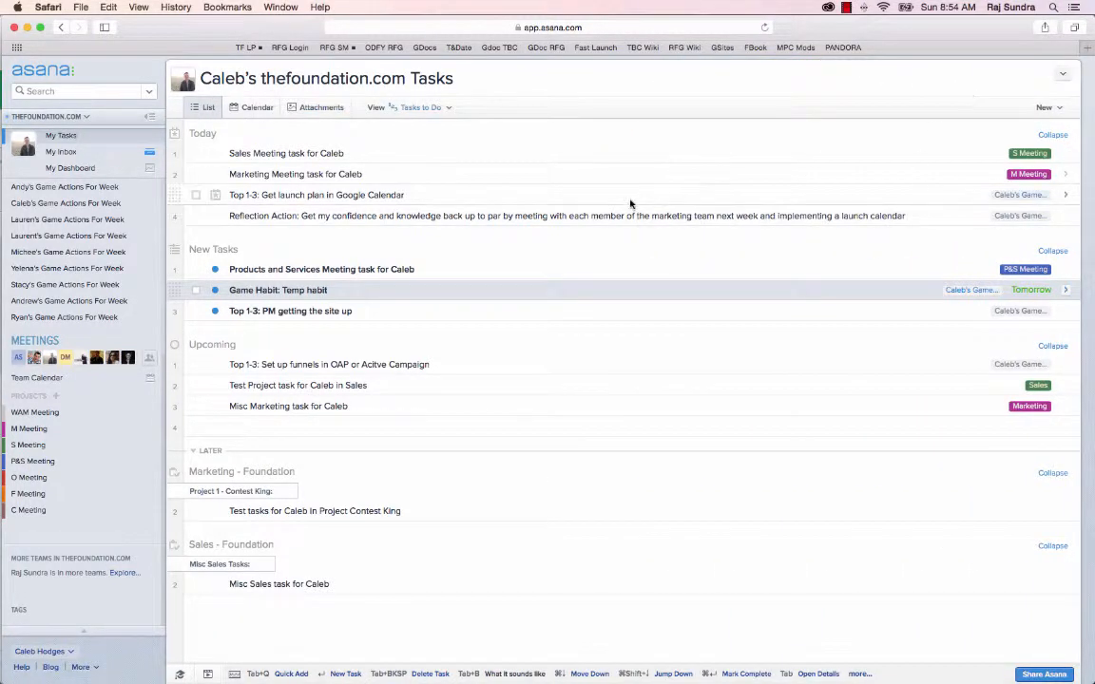
Open the Game Habit: Temp habit task's details and remove its due date.
left_click(1063, 293)
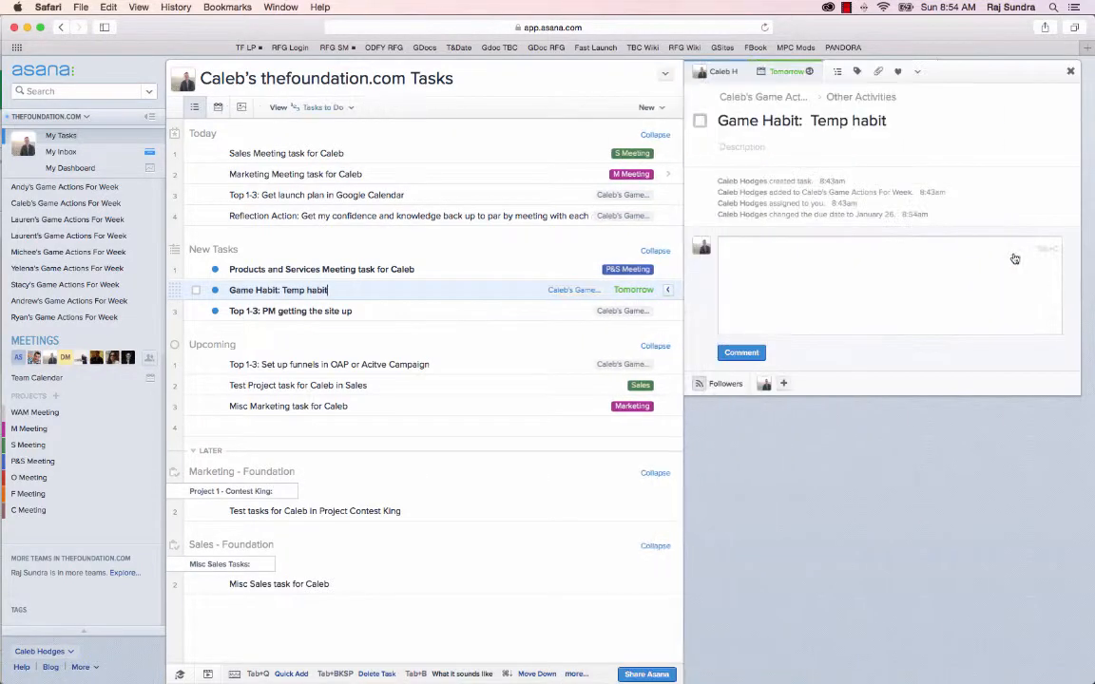
left_click(808, 72)
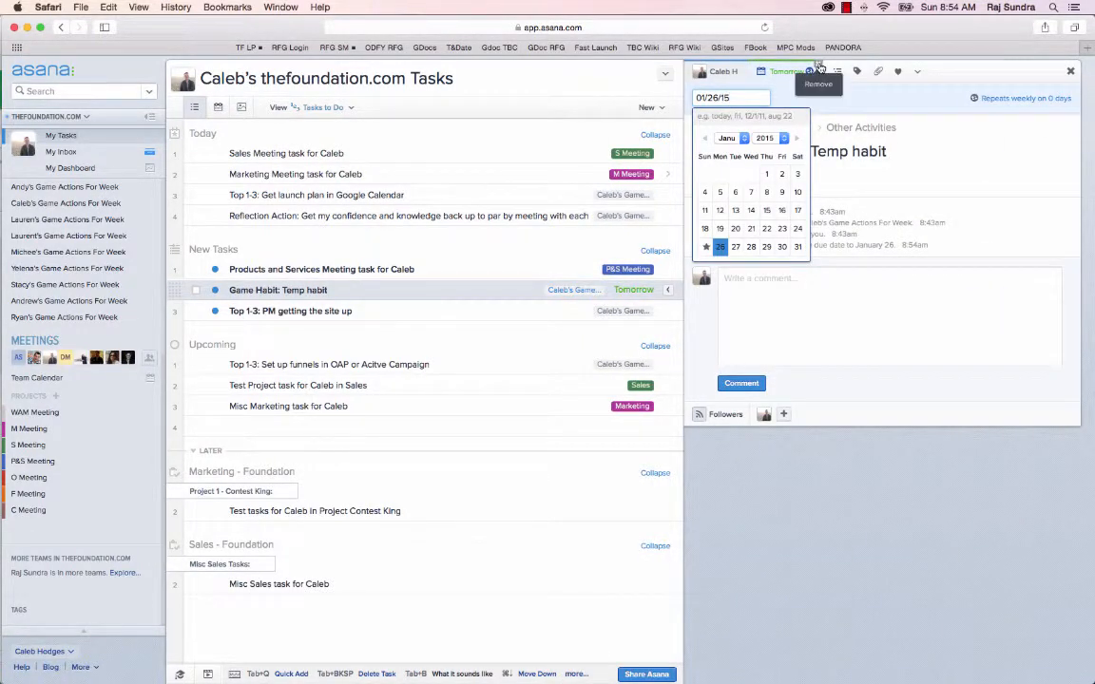
left_click(820, 72)
left_click(811, 72)
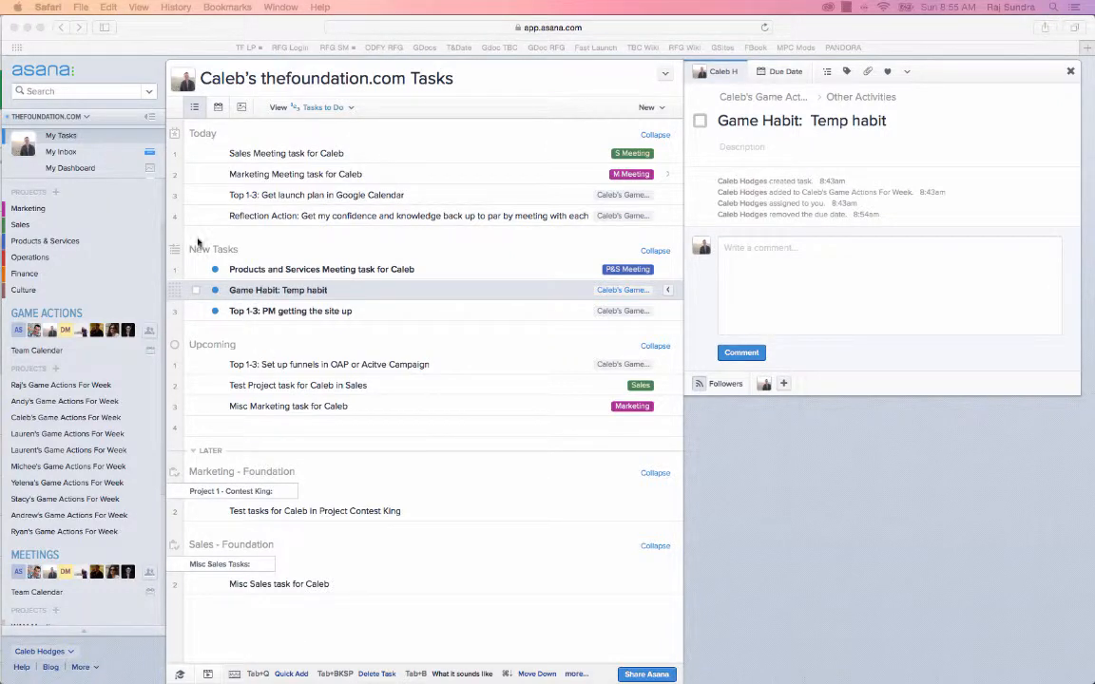
Collapse the Later, Upcoming and New Tasks sections, then expand each of them again.
left_click(194, 452)
left_click(213, 344)
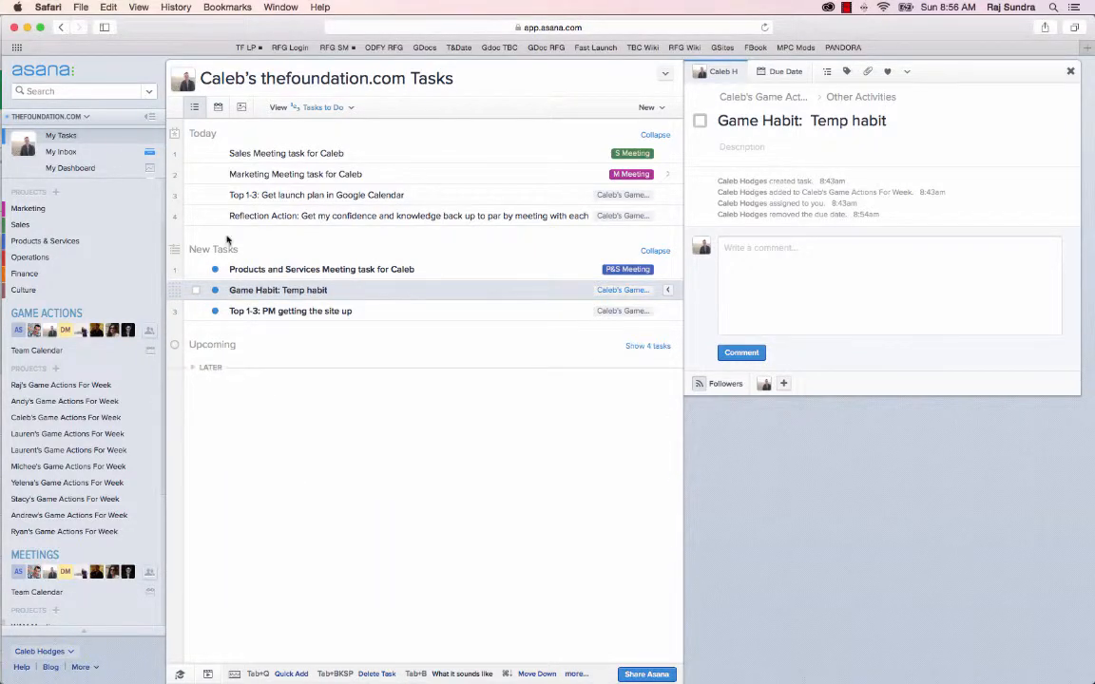
left_click(214, 251)
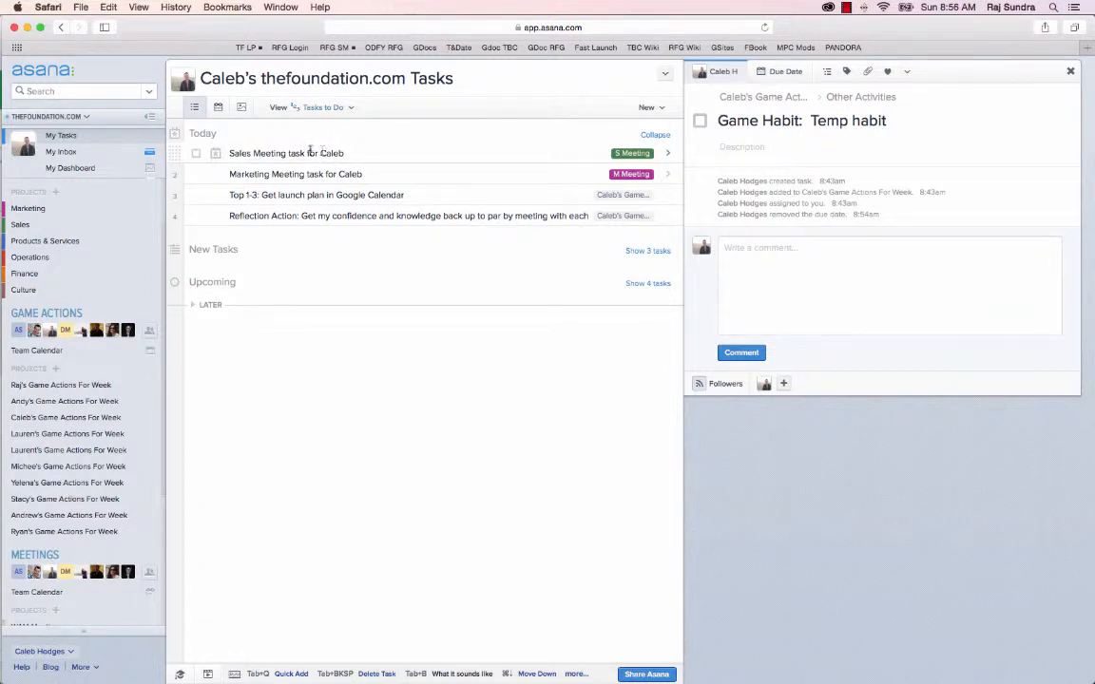
left_click(193, 250)
left_click(191, 344)
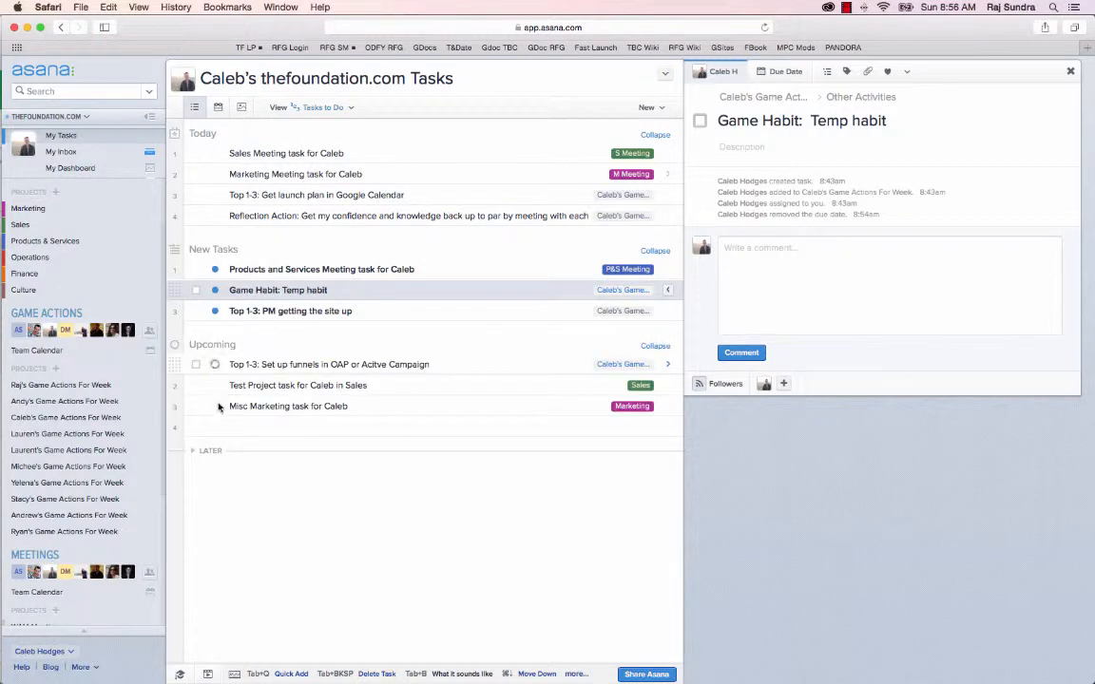
left_click(195, 451)
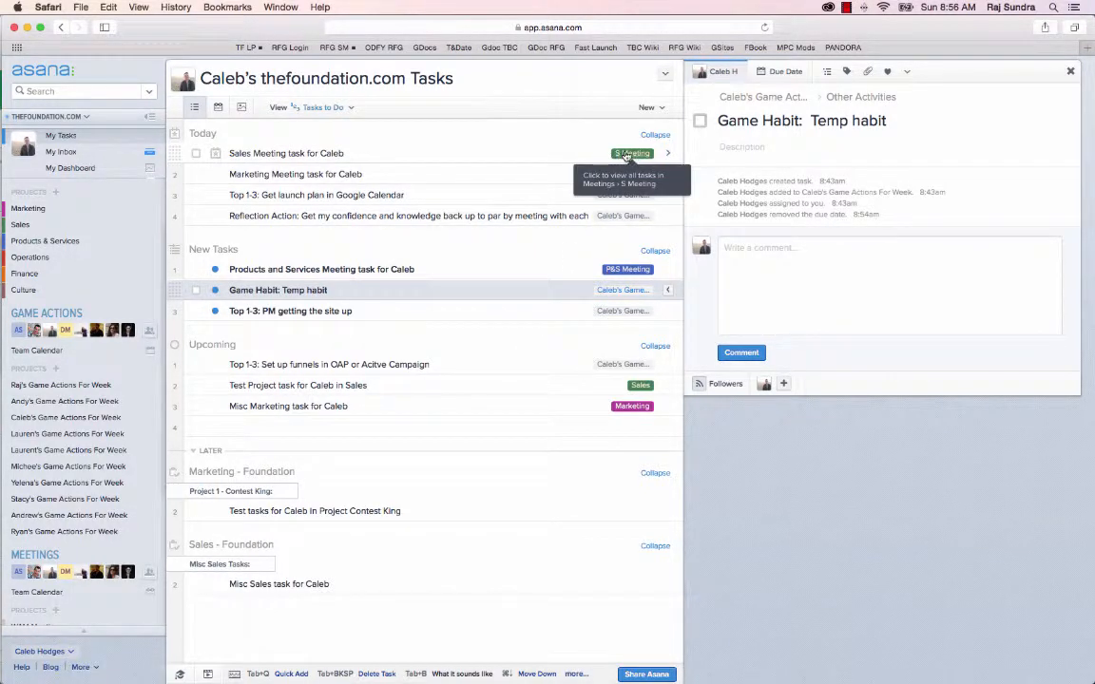
Open the Sales project from the Test Project task's tag and return to My Tasks, twice.
left_click(640, 386)
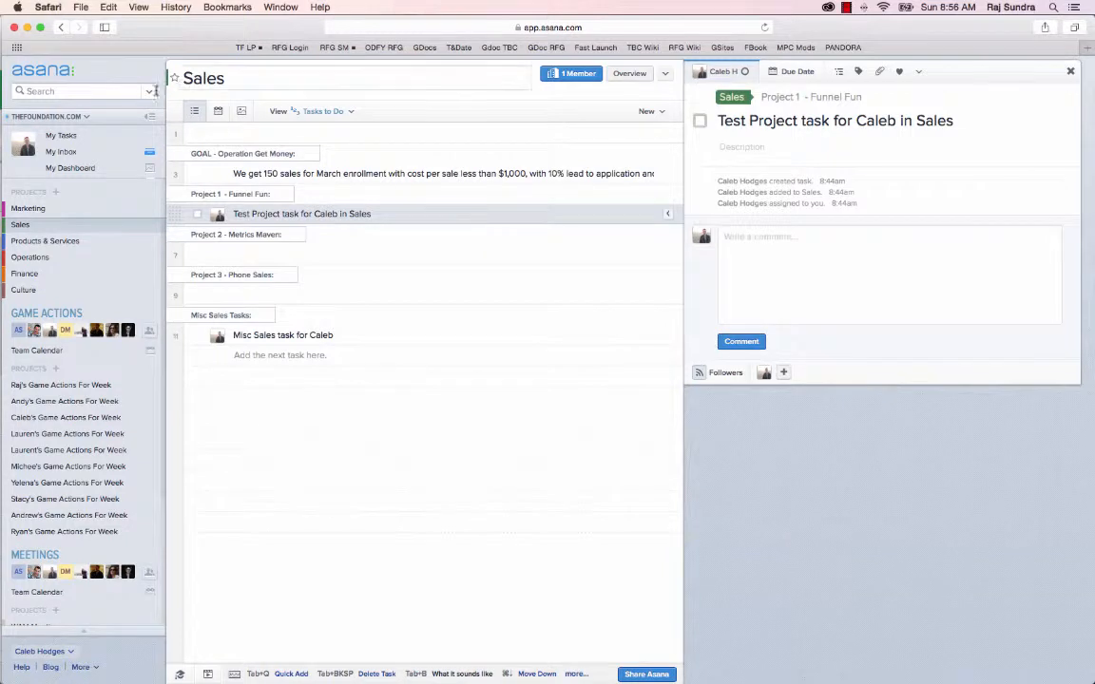
left_click(61, 136)
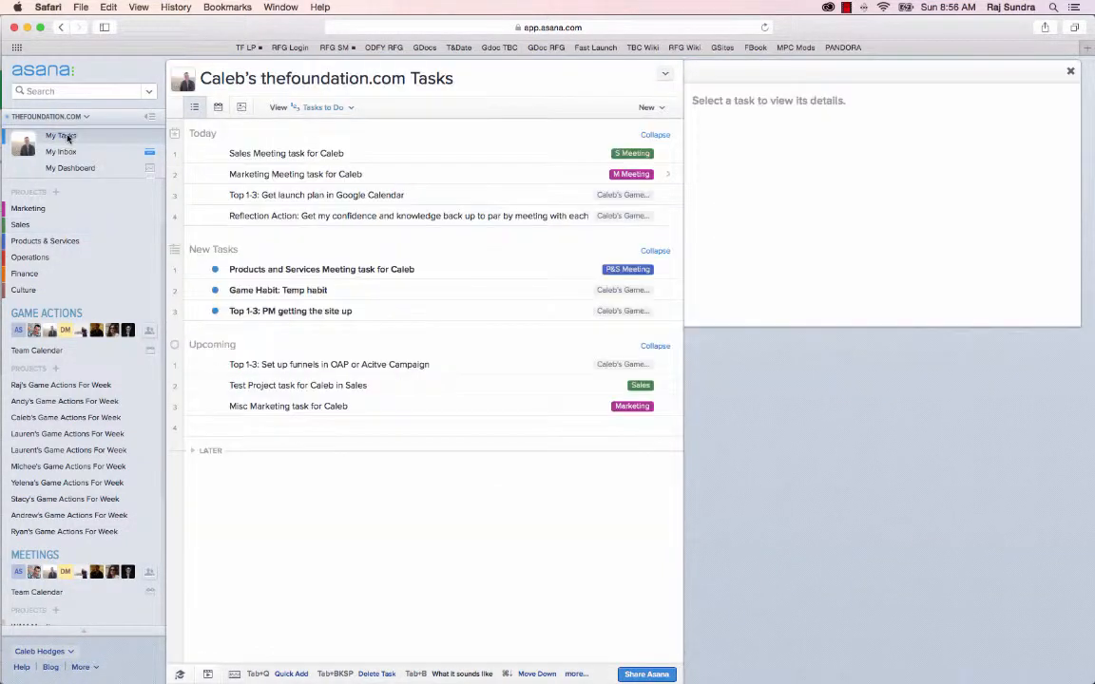
left_click(640, 386)
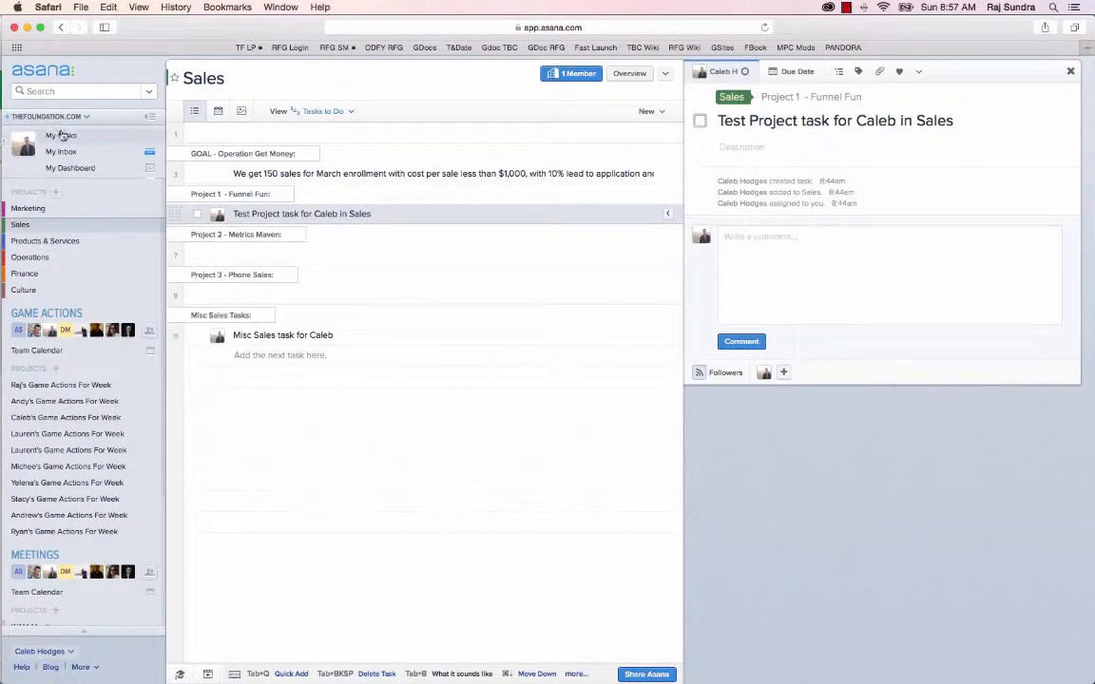
left_click(61, 135)
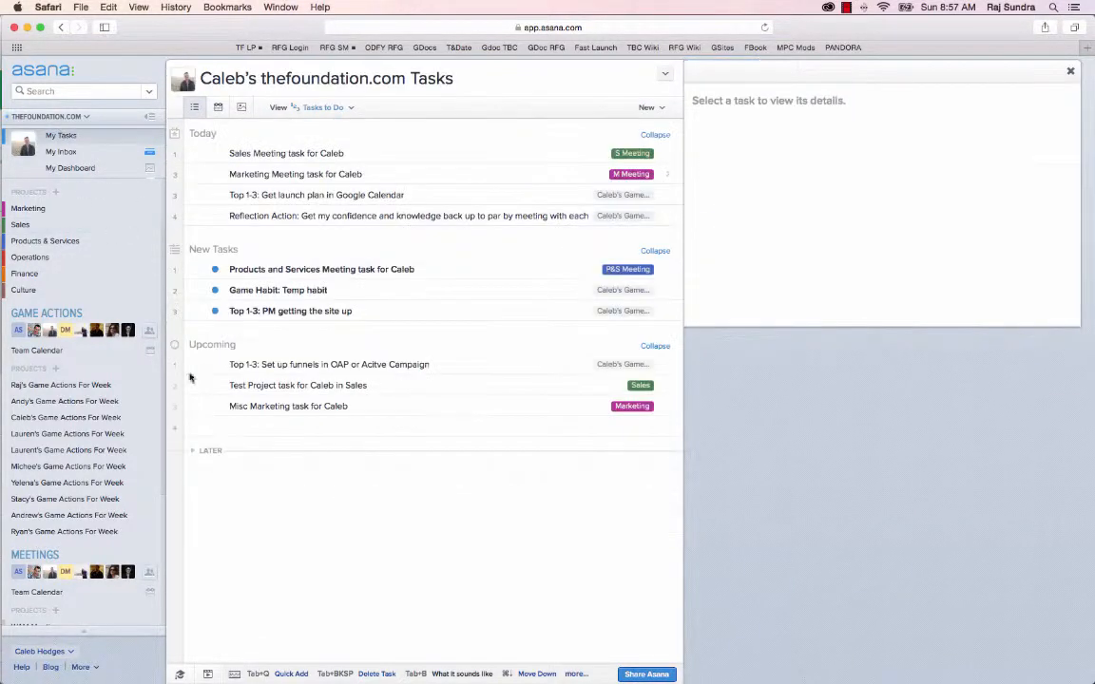
Open the Test Project task for Caleb in Sales and examine its project section options.
left_click(285, 388)
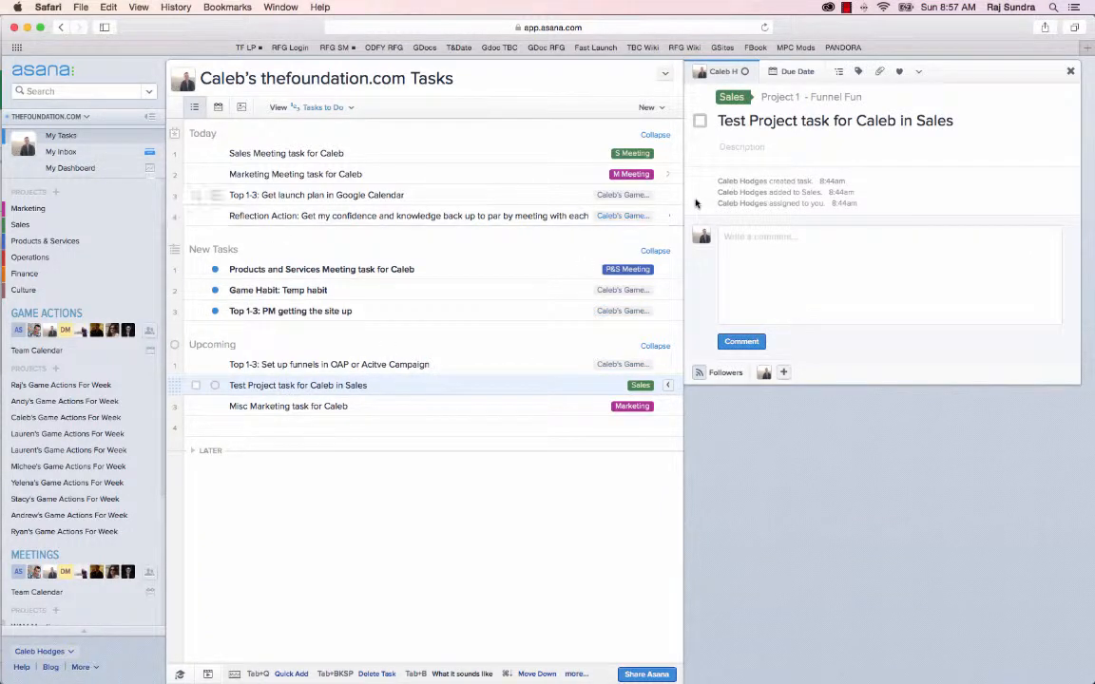
left_click(796, 231)
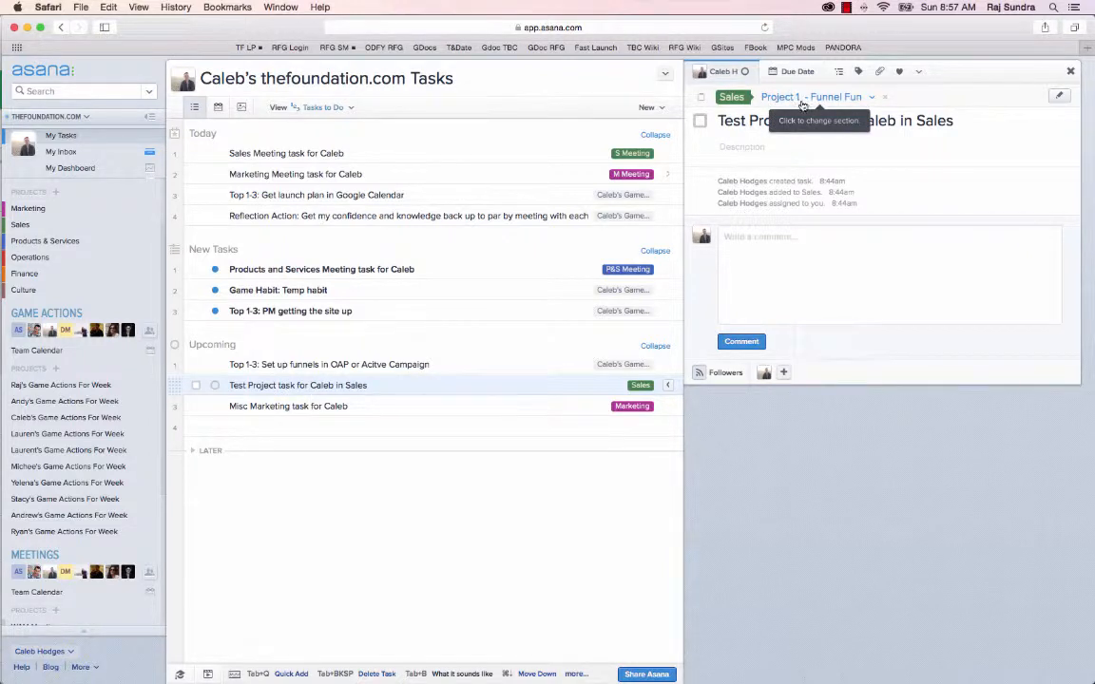
left_click(874, 100)
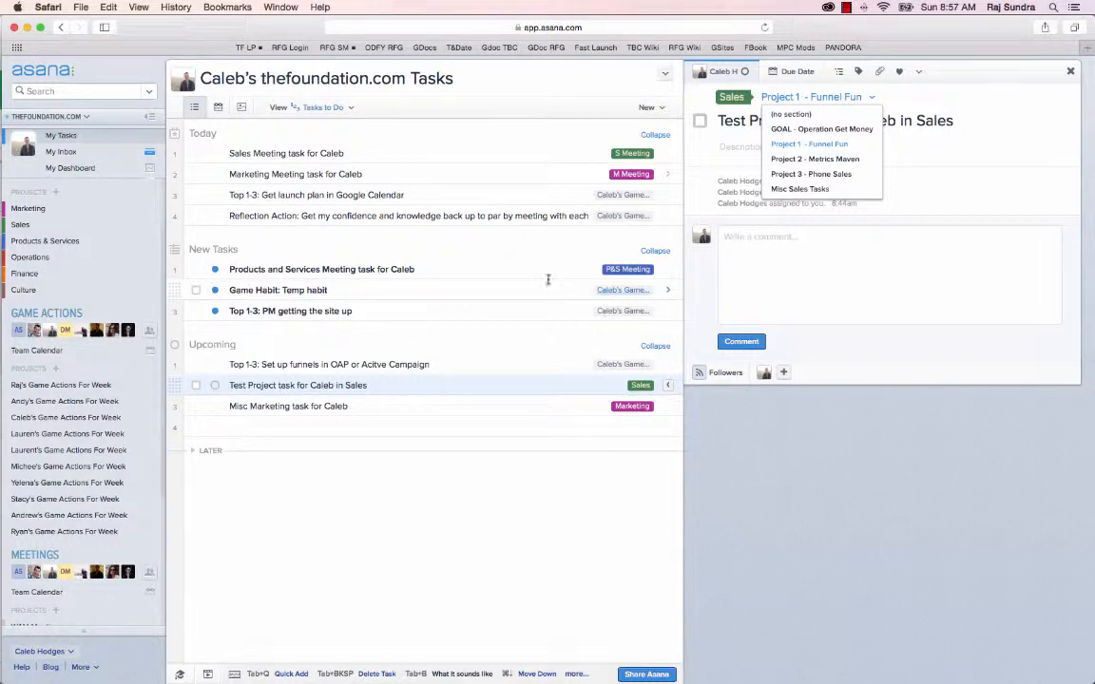
left_click(515, 237)
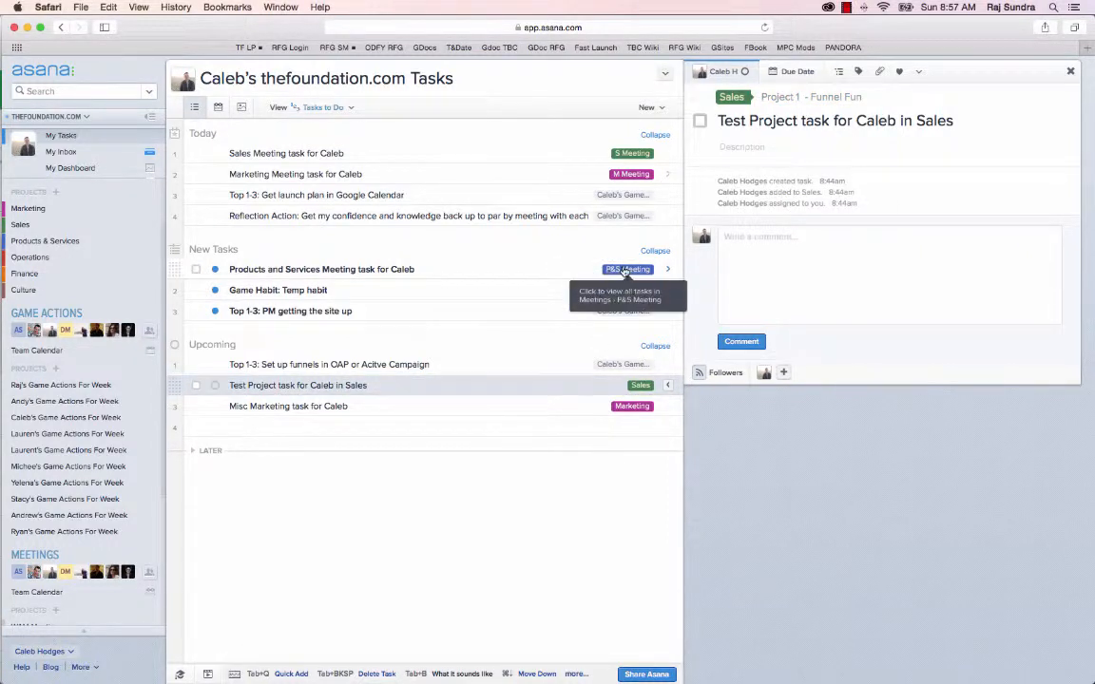
Open the P&S Meeting and Caleb's Game Actions For Week projects from task tags, returning to My Tasks each time.
left_click(628, 270)
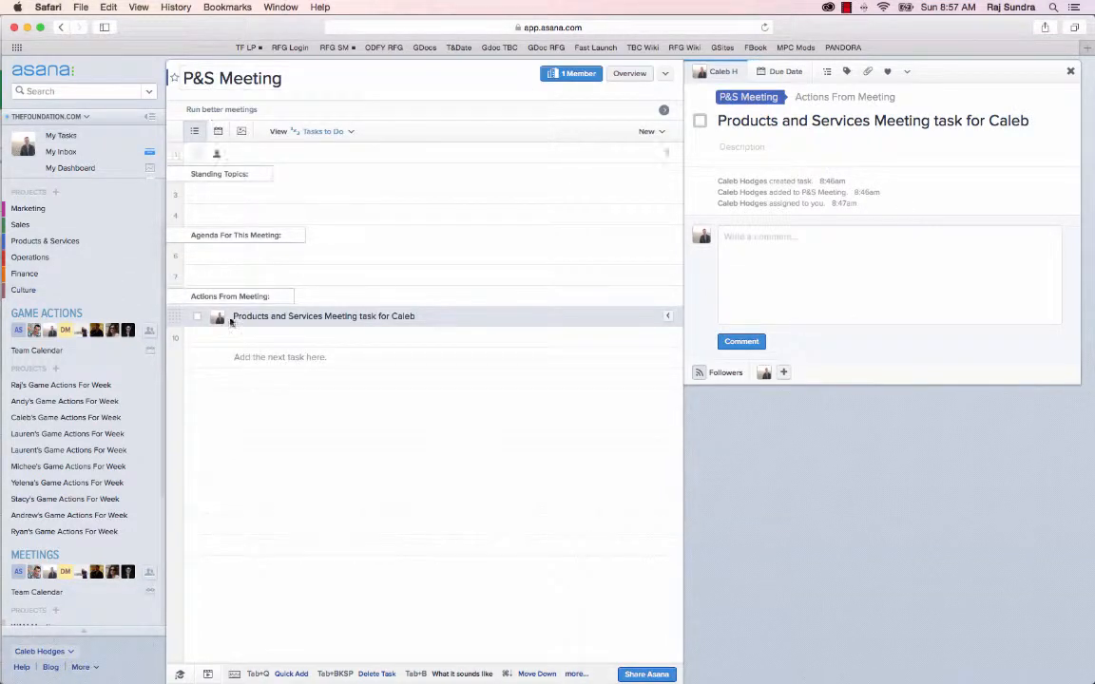
scroll(111, 415, "down", 1)
scroll(110, 416, "down", 4)
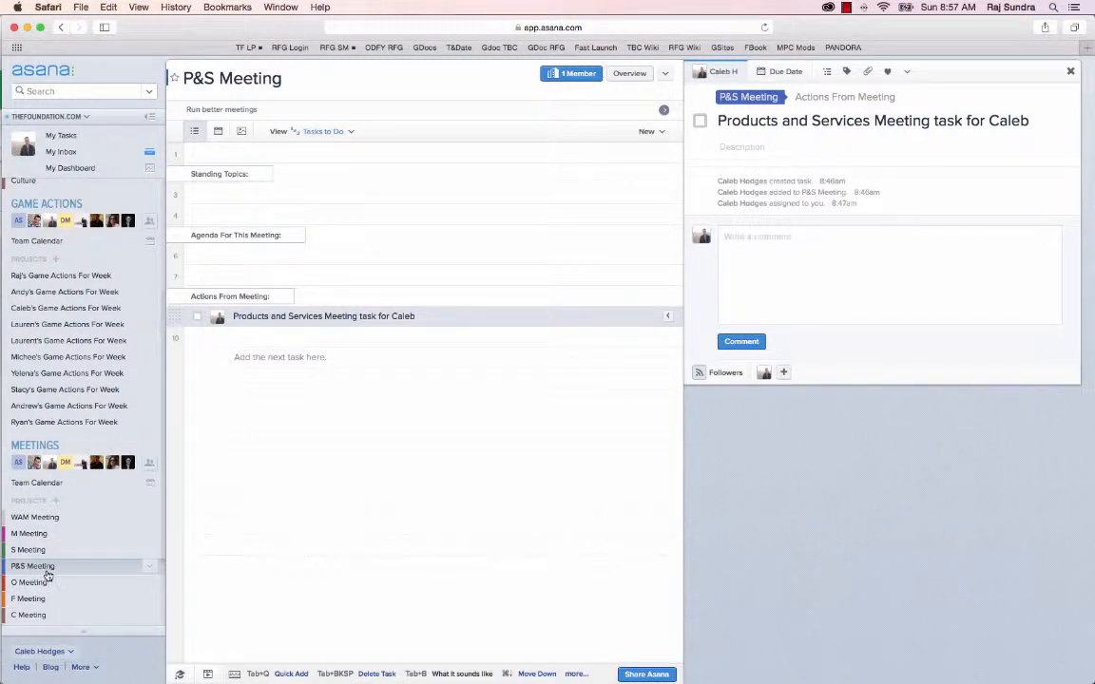
left_click(60, 135)
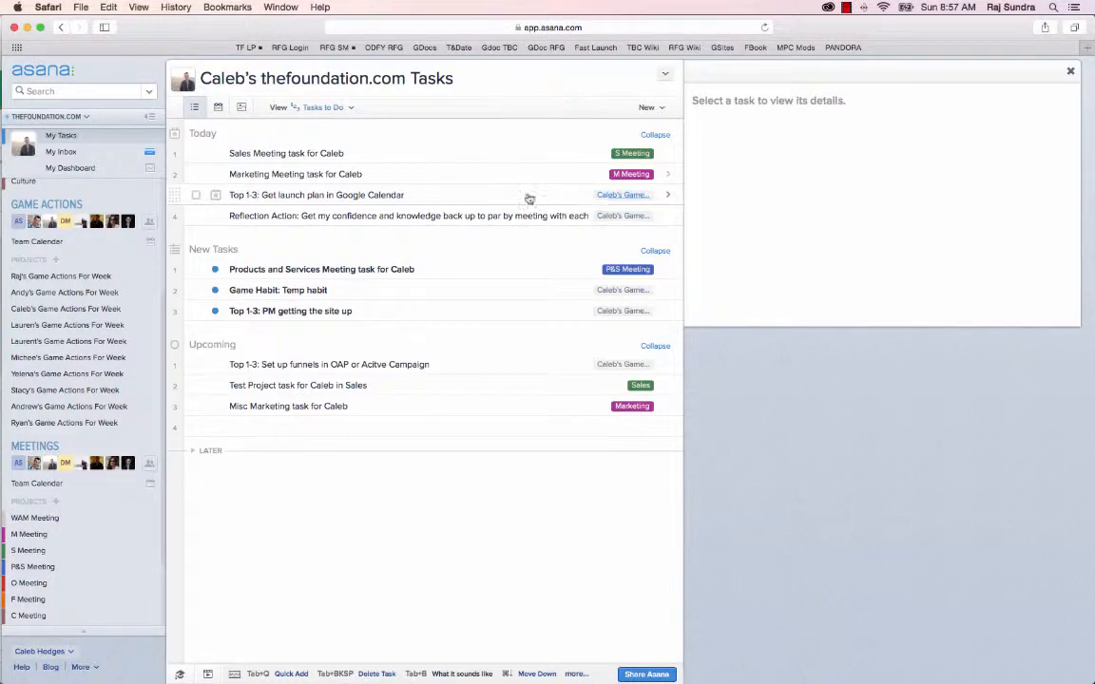
left_click(615, 197)
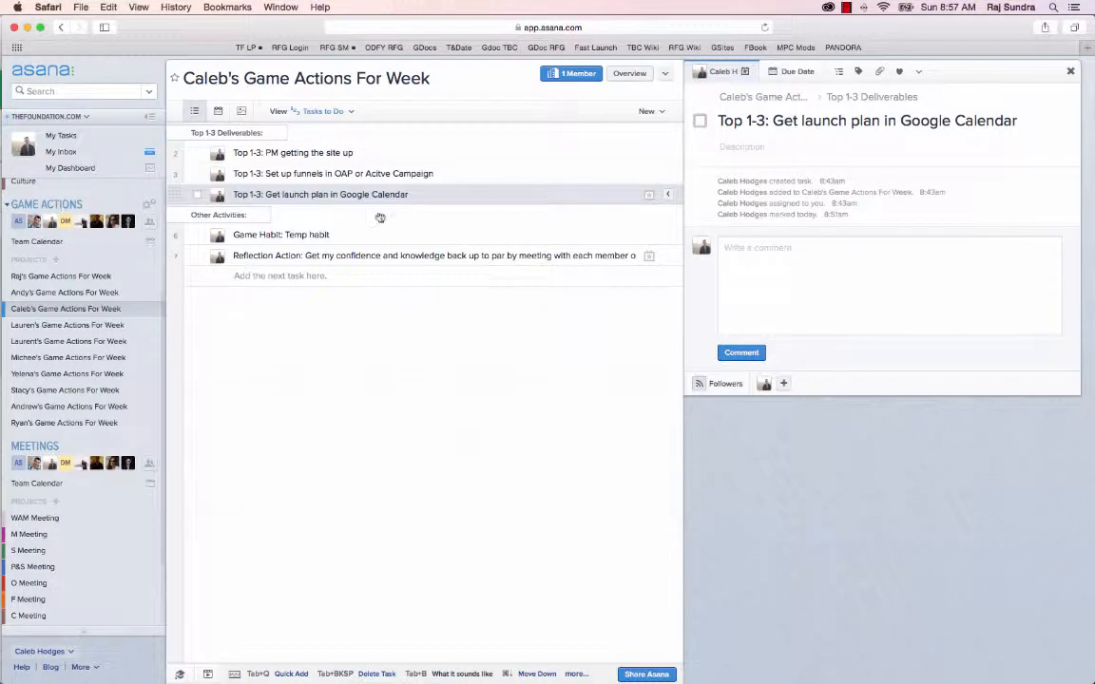
left_click(60, 135)
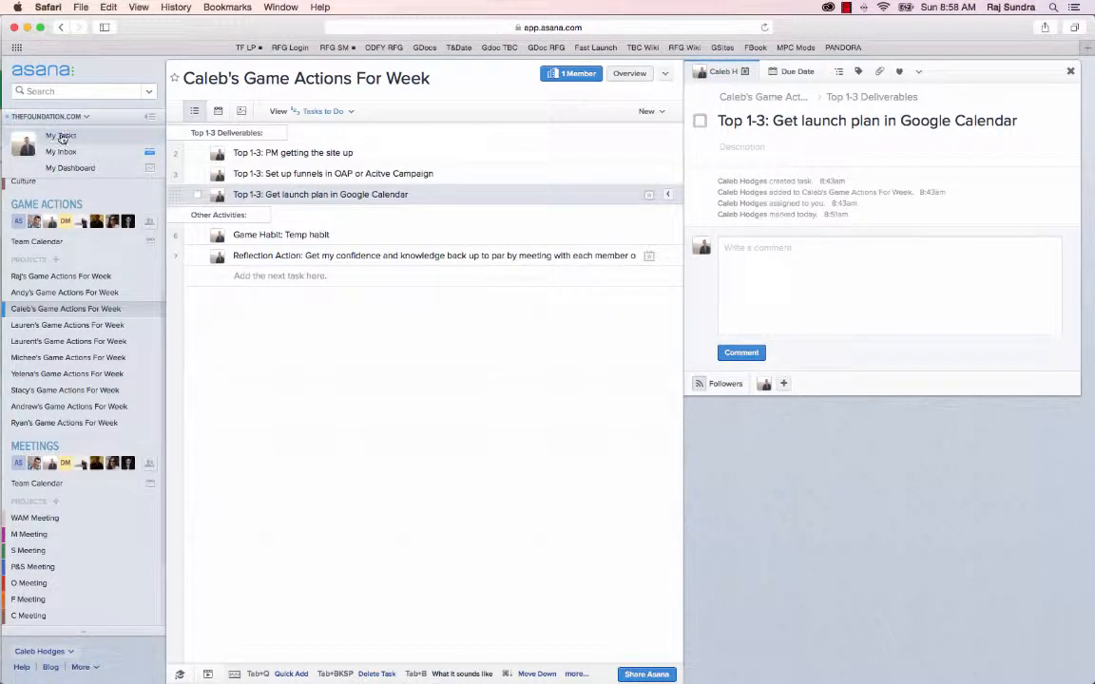